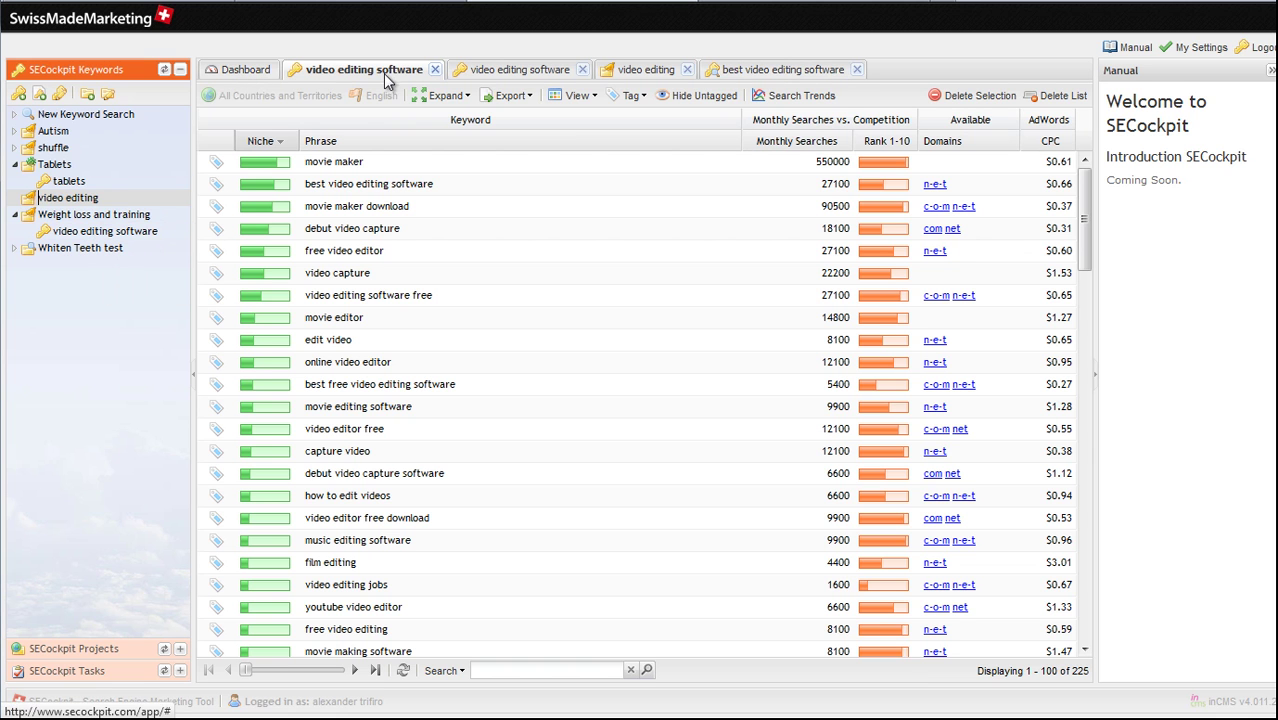
In the video editing folder, start a new keyword search for the phrase "video editing software"
left_click(95, 199)
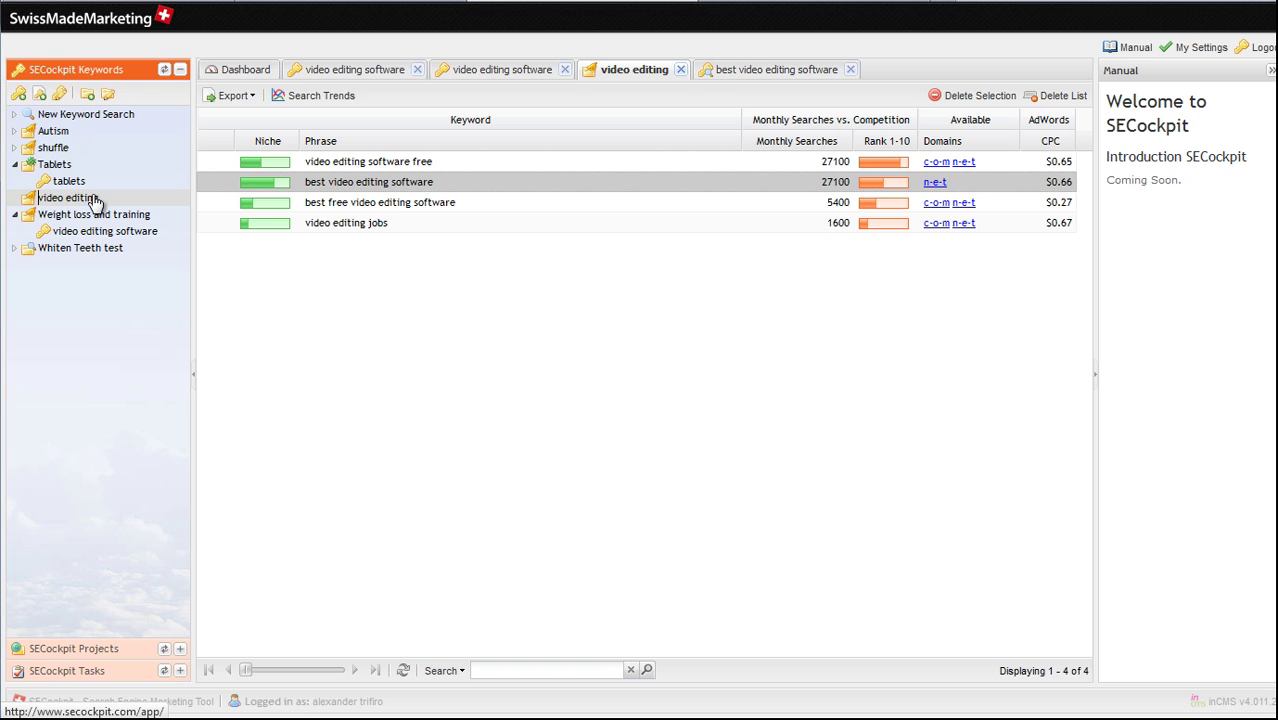
left_click(21, 97)
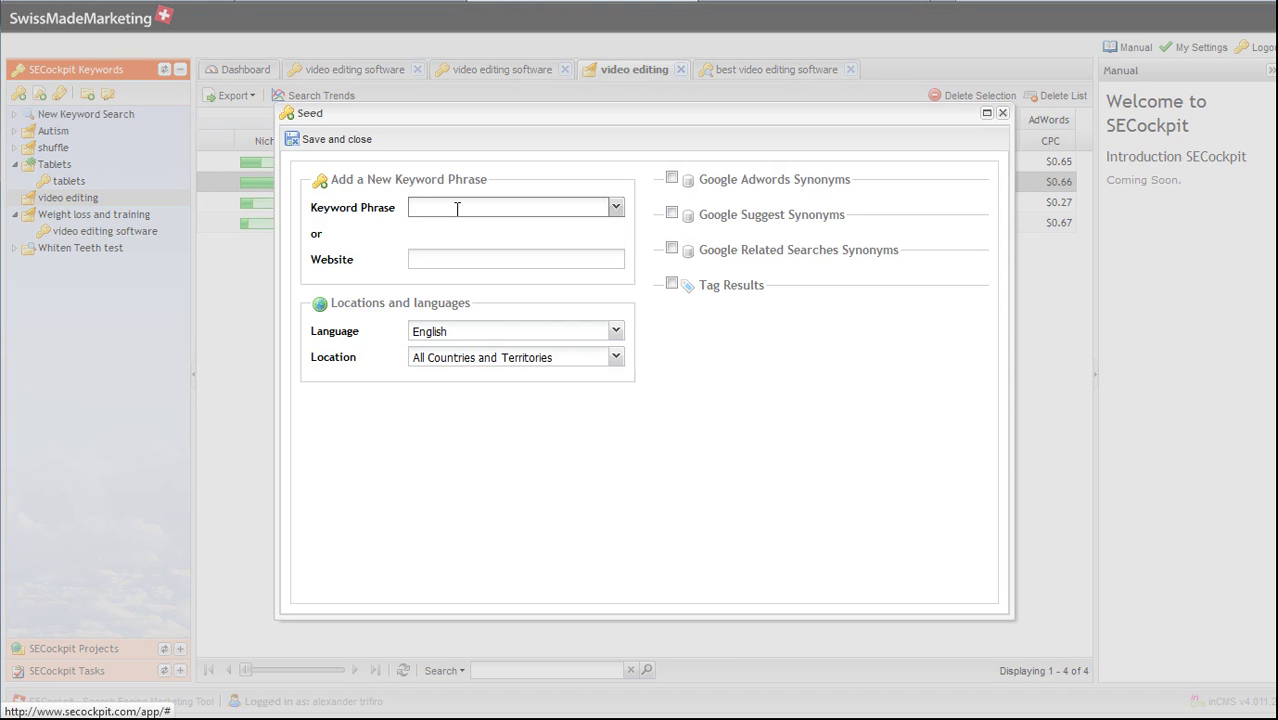
left_click(457, 208)
type("video editing software")
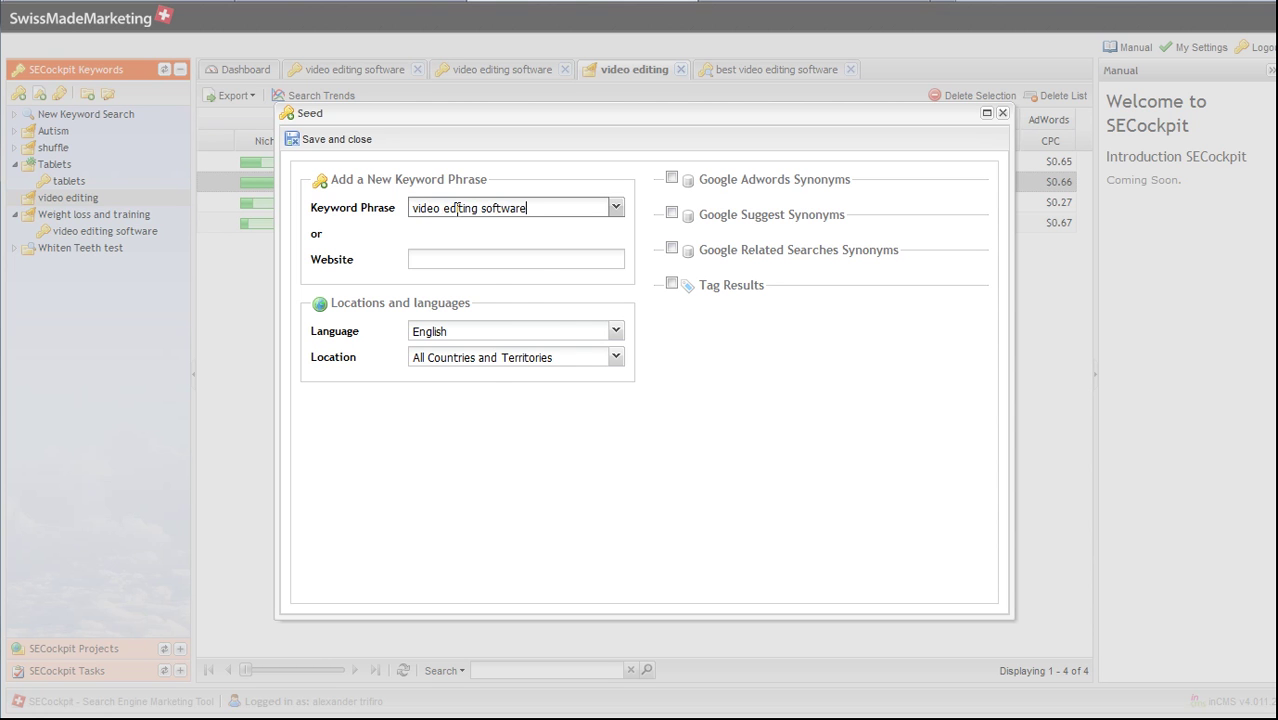
Use Google Adwords Synonyms with minimum monthly searches of 500, tag the results blue, and save the search
left_click(671, 178)
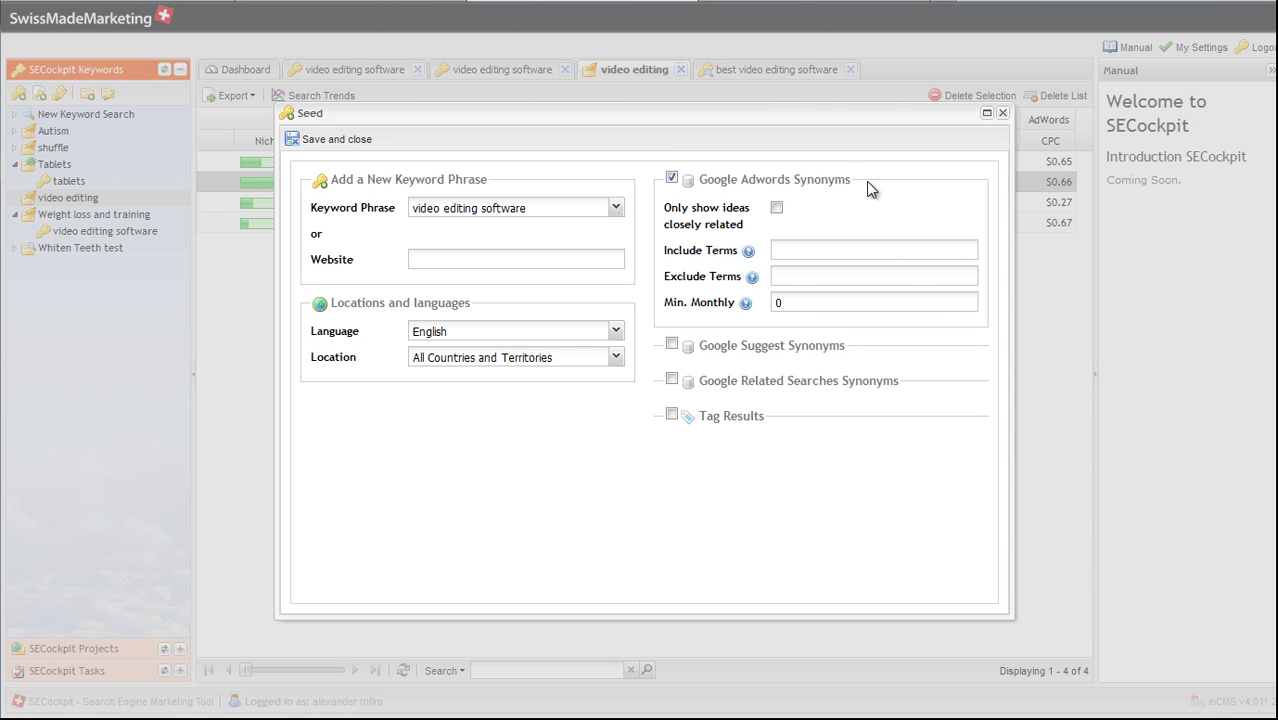
left_click(795, 300)
type("500")
left_click(671, 414)
left_click(679, 452)
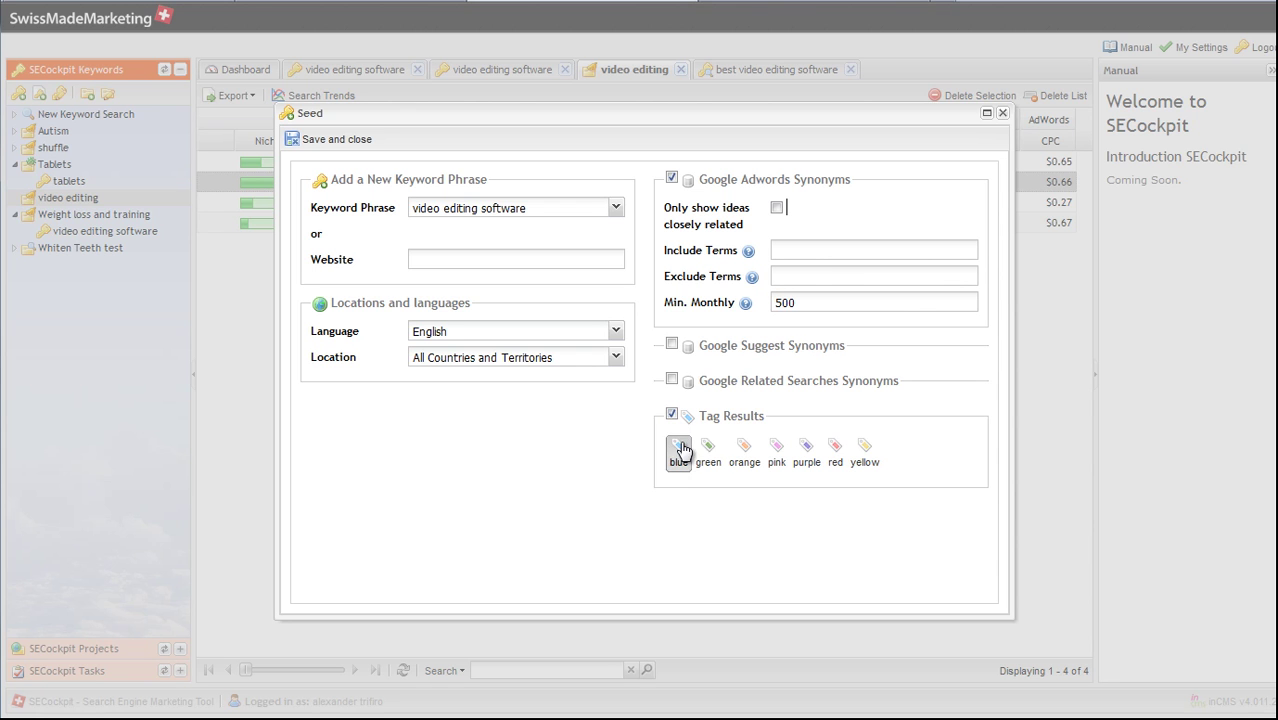
left_click(312, 145)
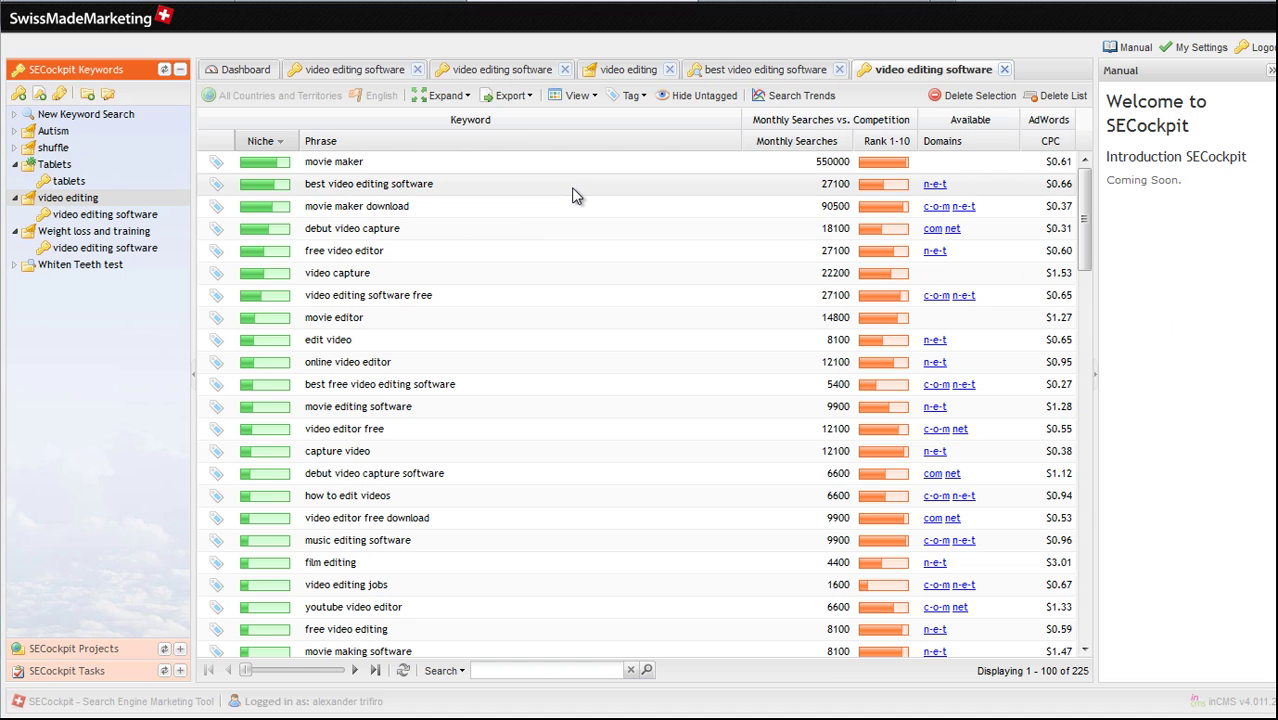
Compare the search volume, competition and available domains of "best video editing software" and "debut video capture"
left_click(572, 187)
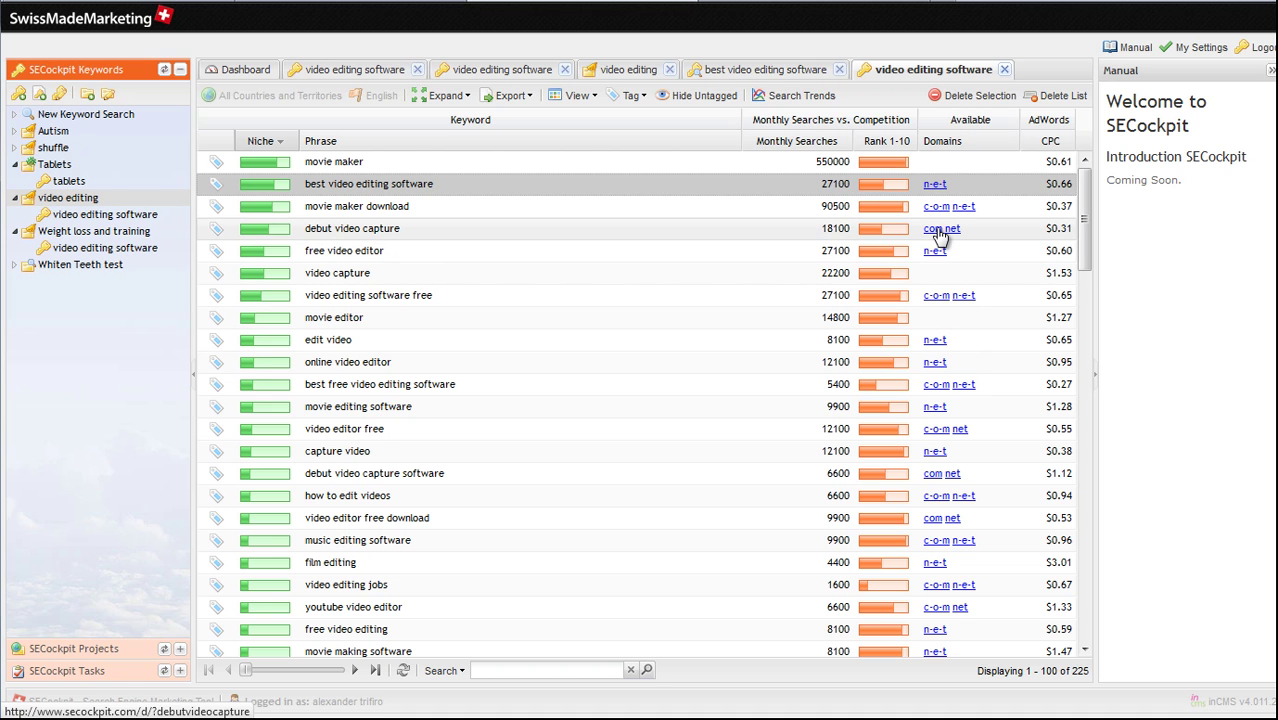
left_click(981, 231)
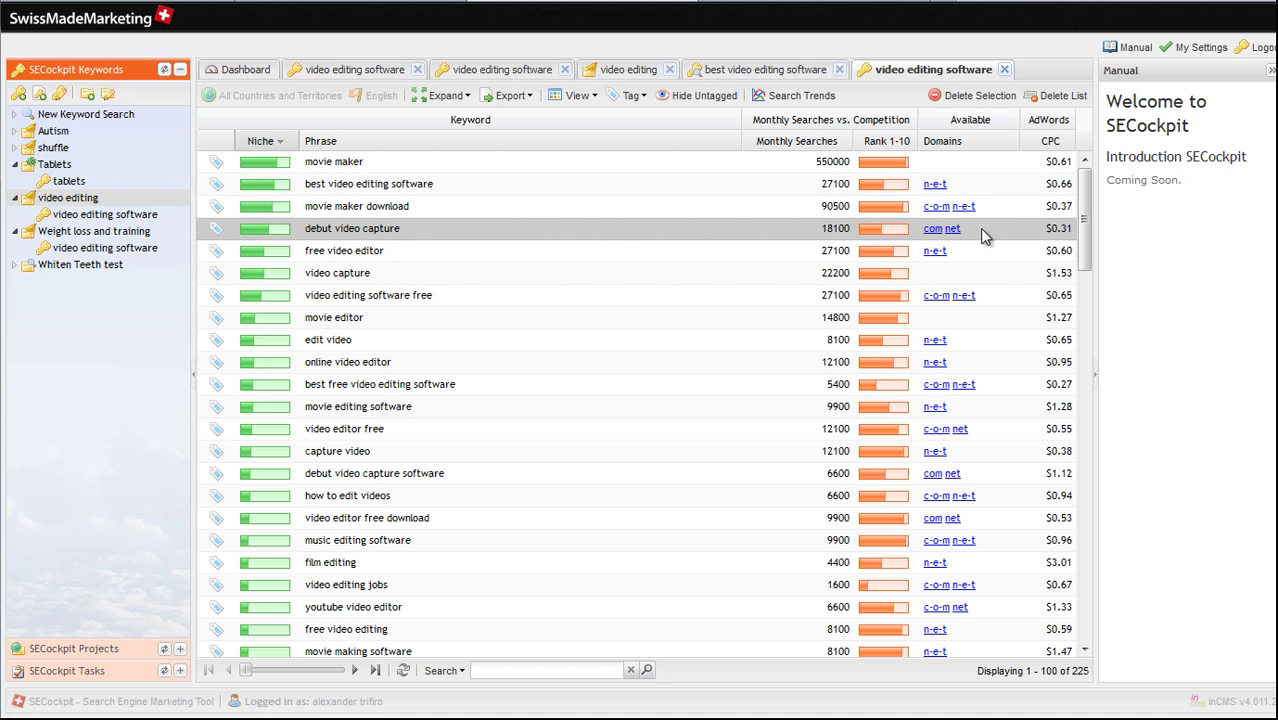
left_click(967, 185)
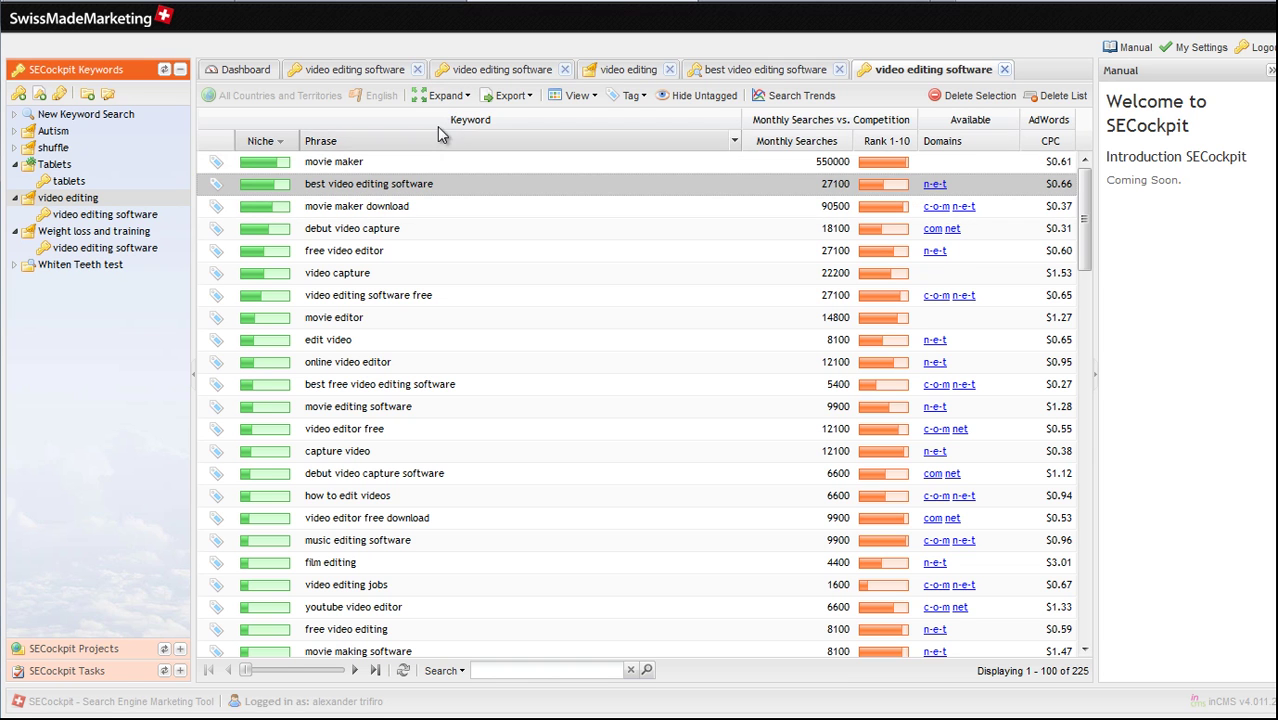
Start expanding the keyword list from a keyword, using the phrase "video editing software"
left_click(446, 95)
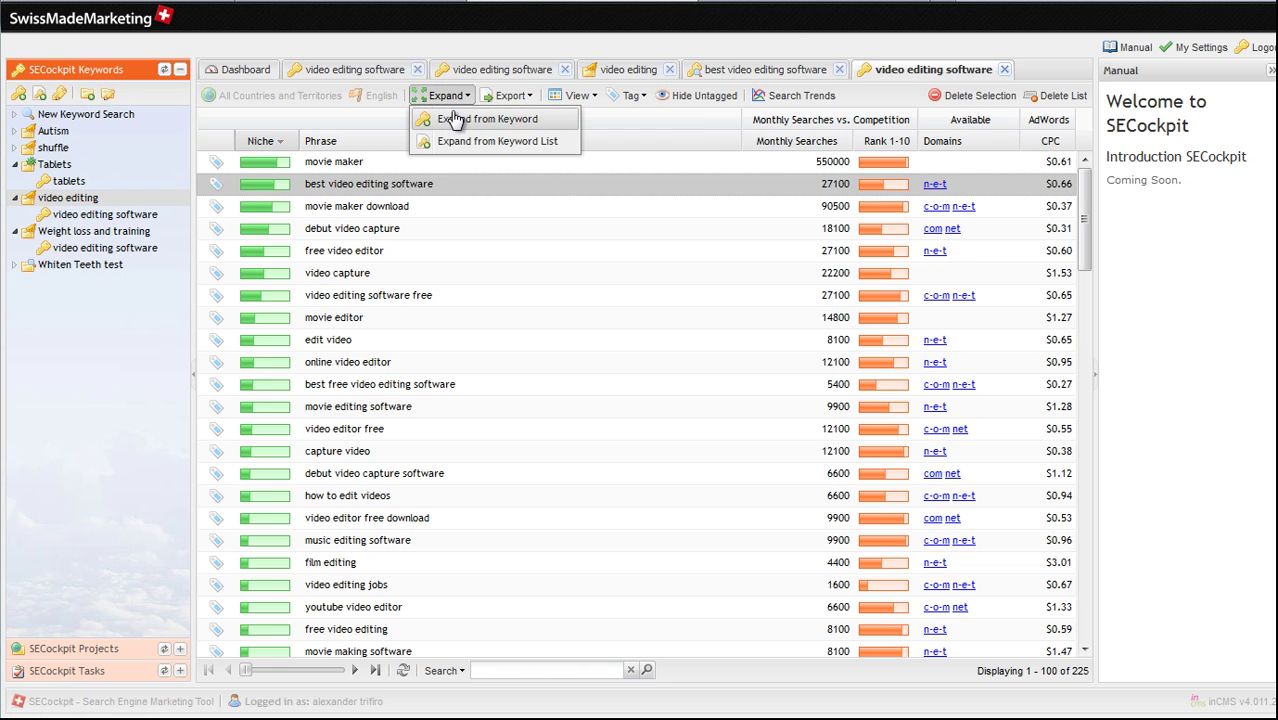
left_click(458, 119)
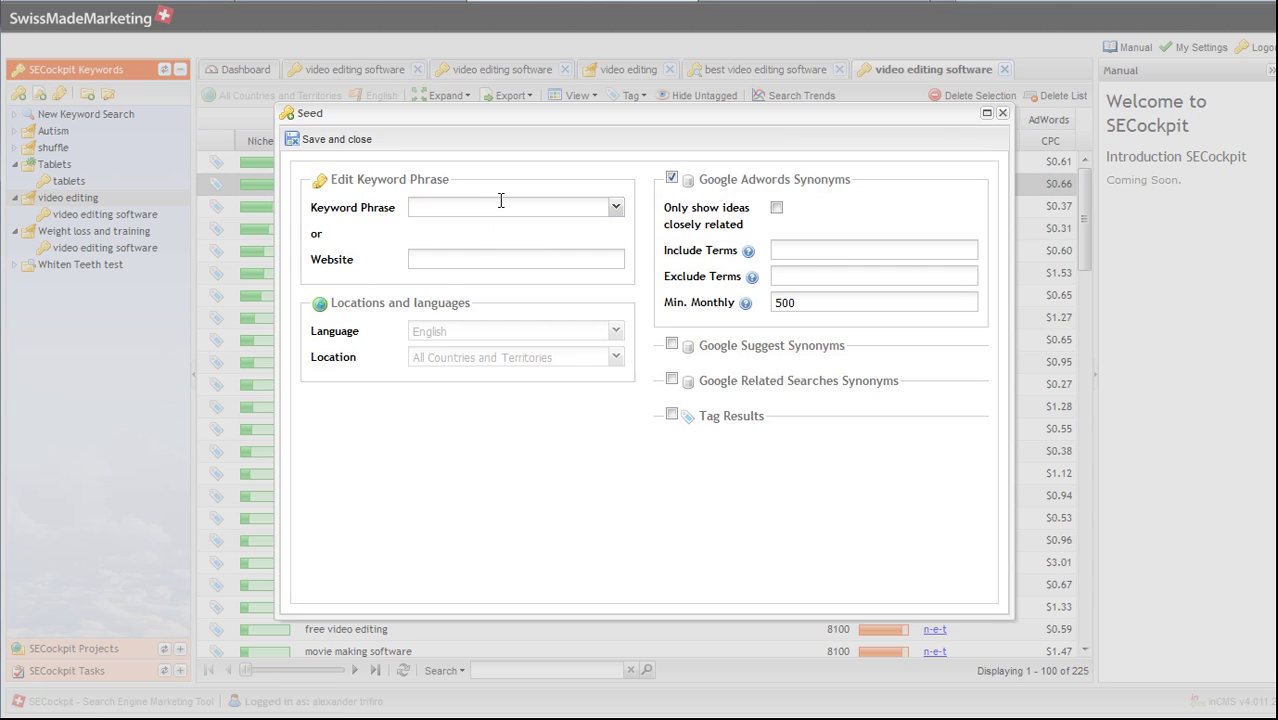
left_click(501, 206)
type("video editing software")
Use Google Suggest Synonyms with space, 0-9 and a-z appended as the source, tag the results green, and save the expansion
left_click(671, 345)
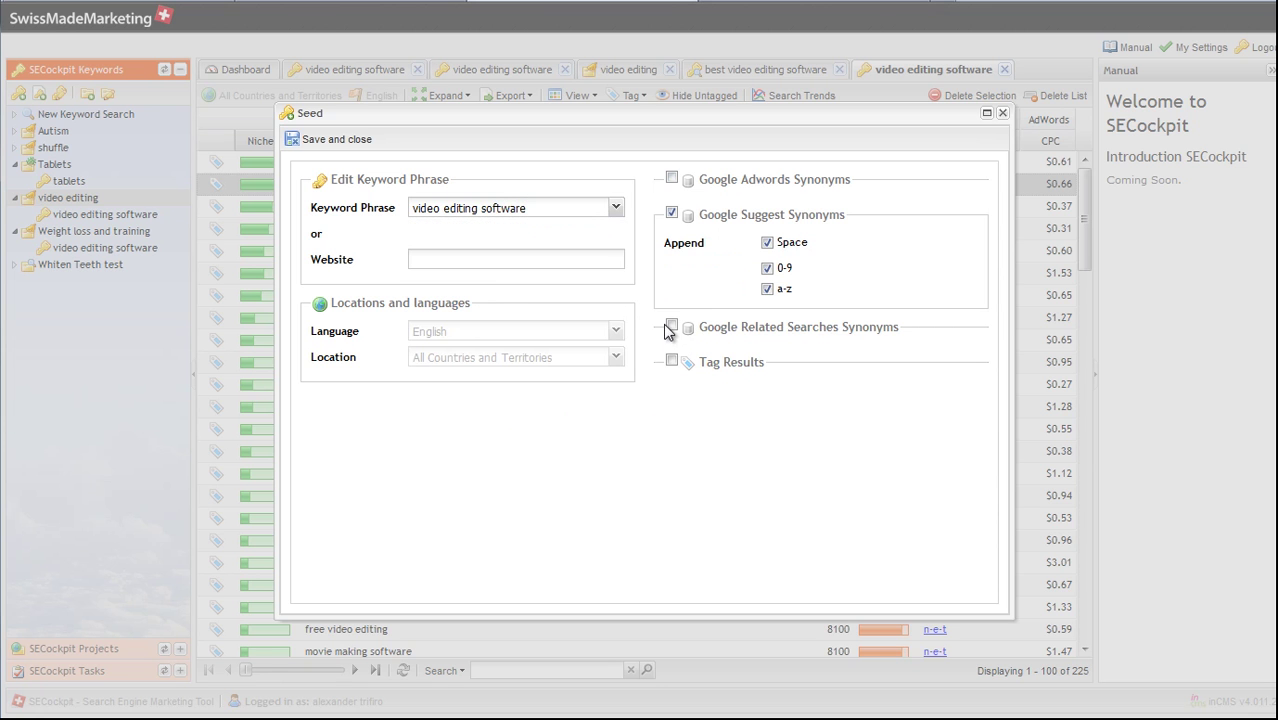
left_click(665, 324)
left_click_drag(792, 287, 1036, 292)
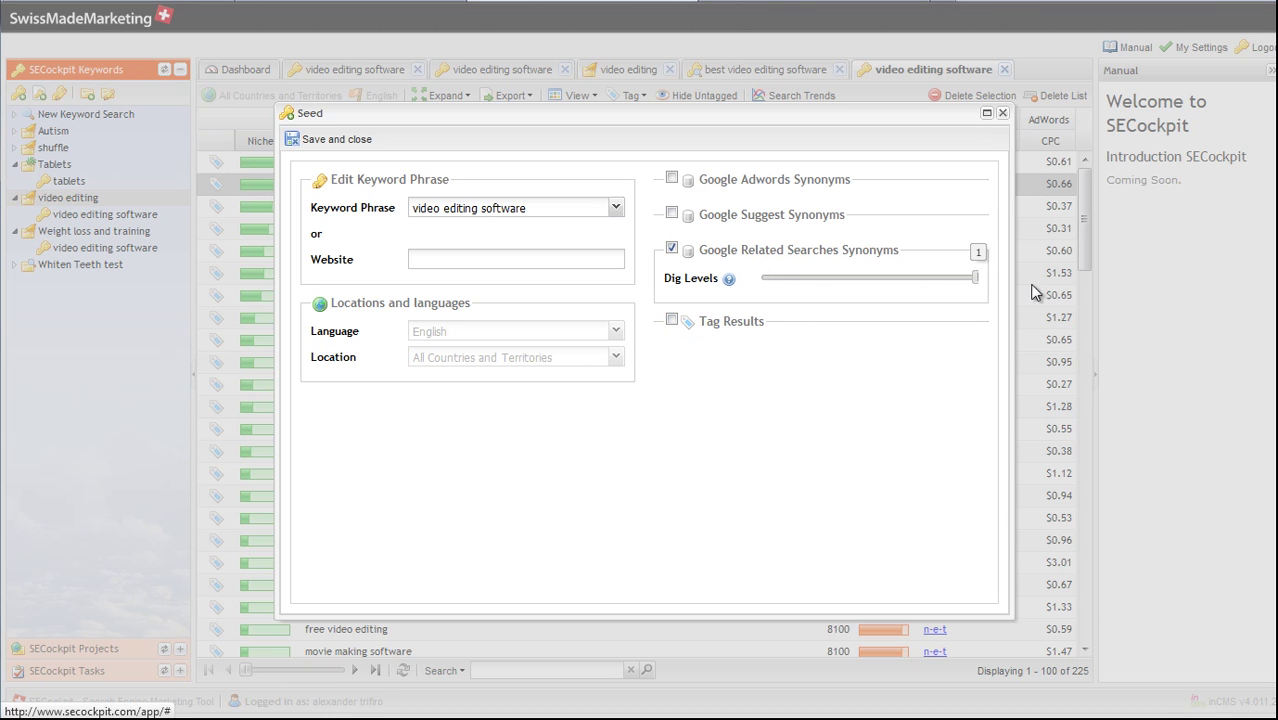
left_click(671, 214)
left_click(671, 359)
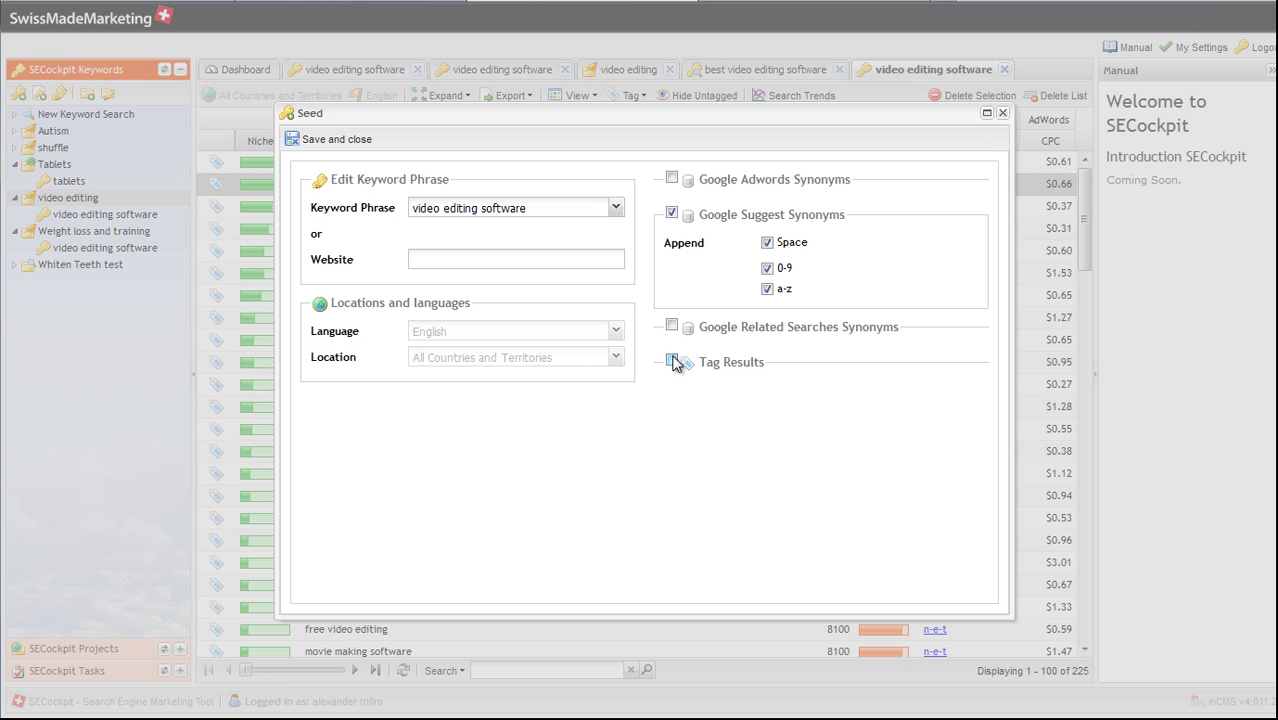
left_click(708, 397)
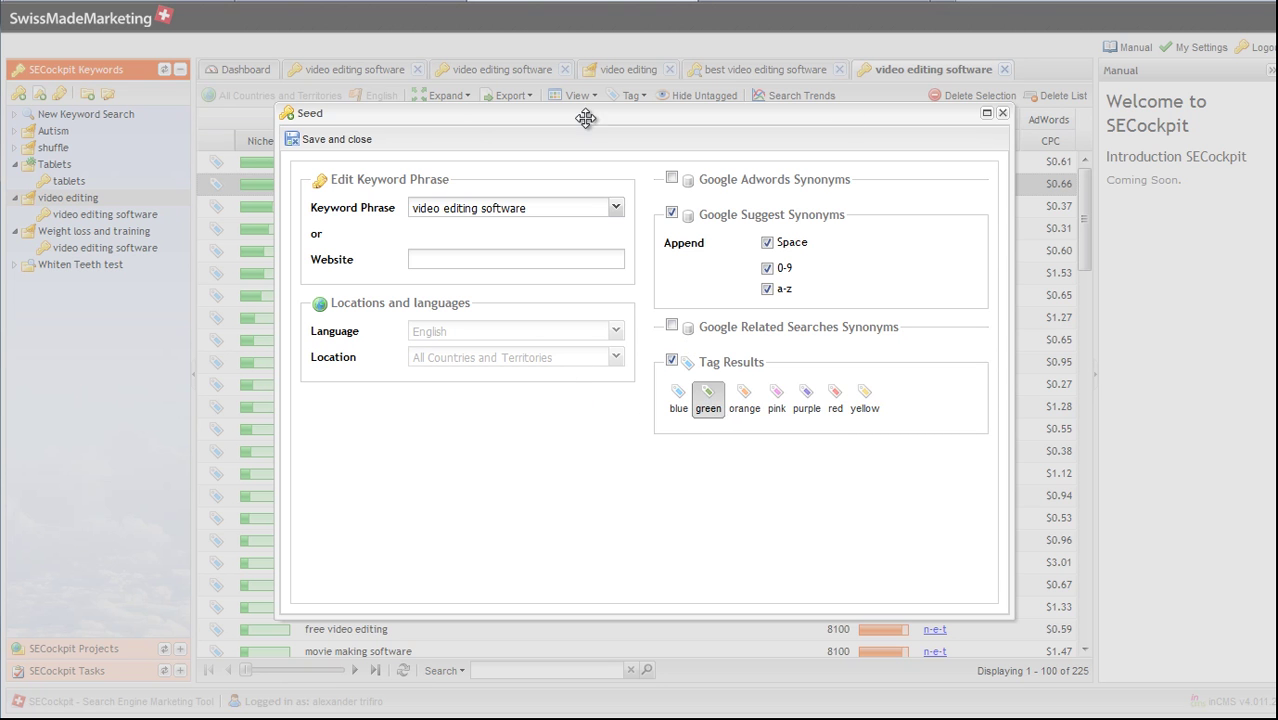
left_click(367, 146)
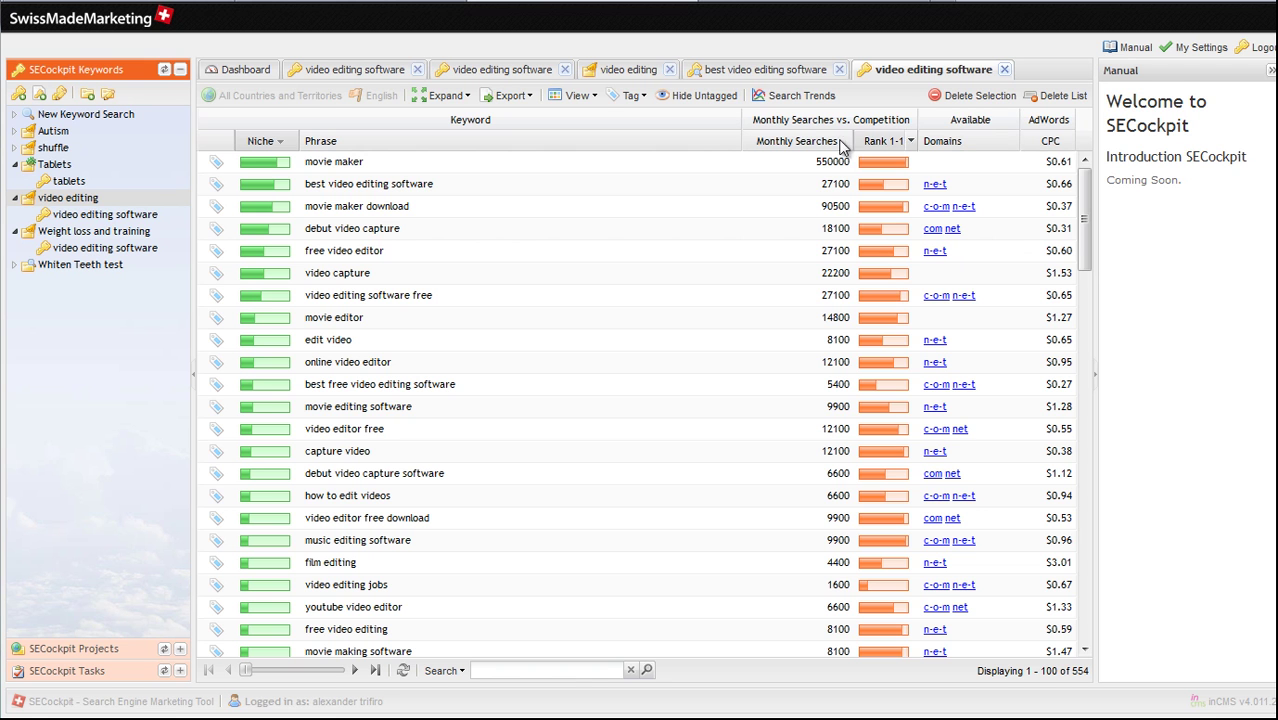
Start another expansion from a keyword, using Google Related Searches Synonyms with the dig level at its maximum
left_click_drag(1085, 193, 1112, 272)
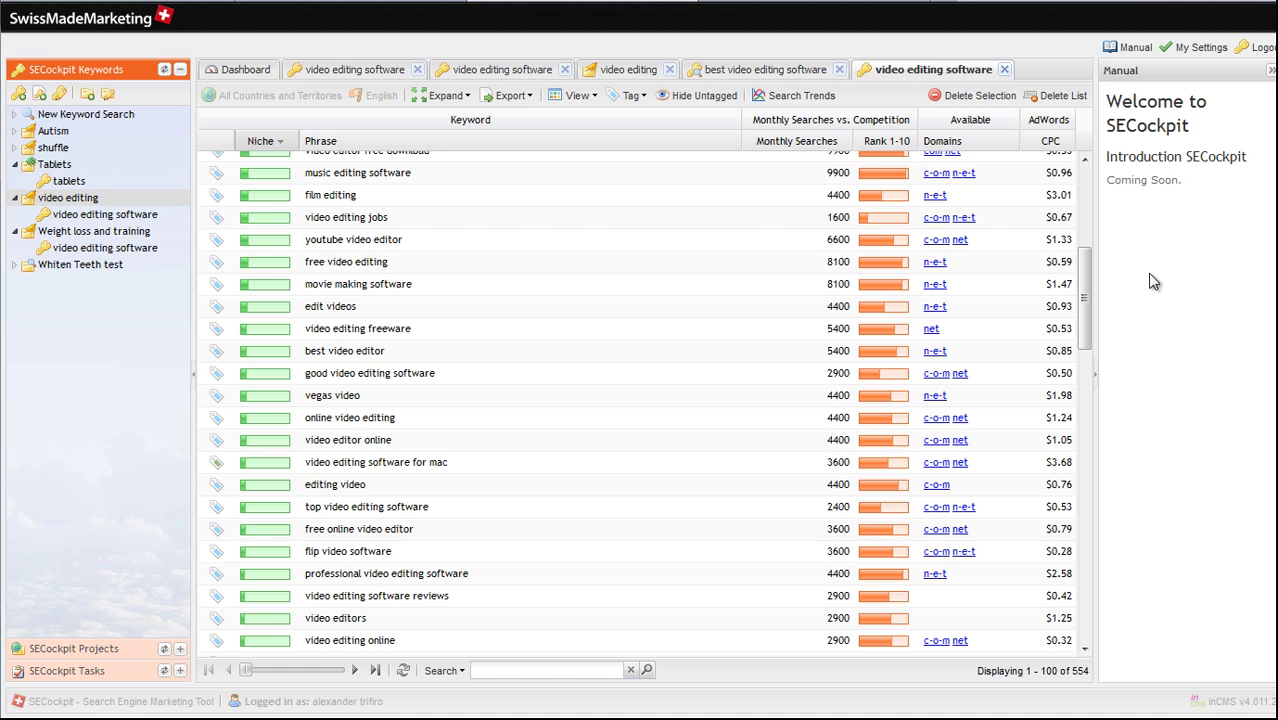
mouse_move(1087, 303)
left_mouse_down()
mouse_move(1103, 614)
mouse_move(1108, 165)
mouse_move(1105, 290)
left_mouse_up()
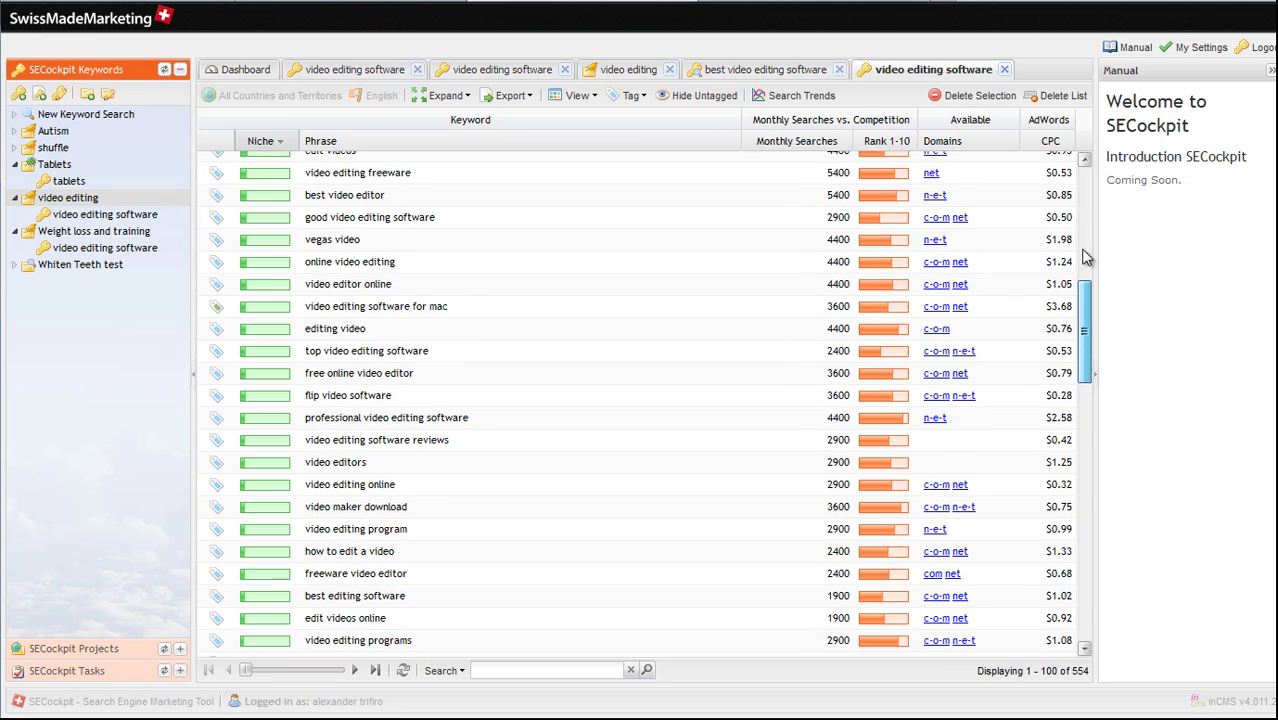
left_click_drag(1086, 322, 1082, 110)
left_click(445, 96)
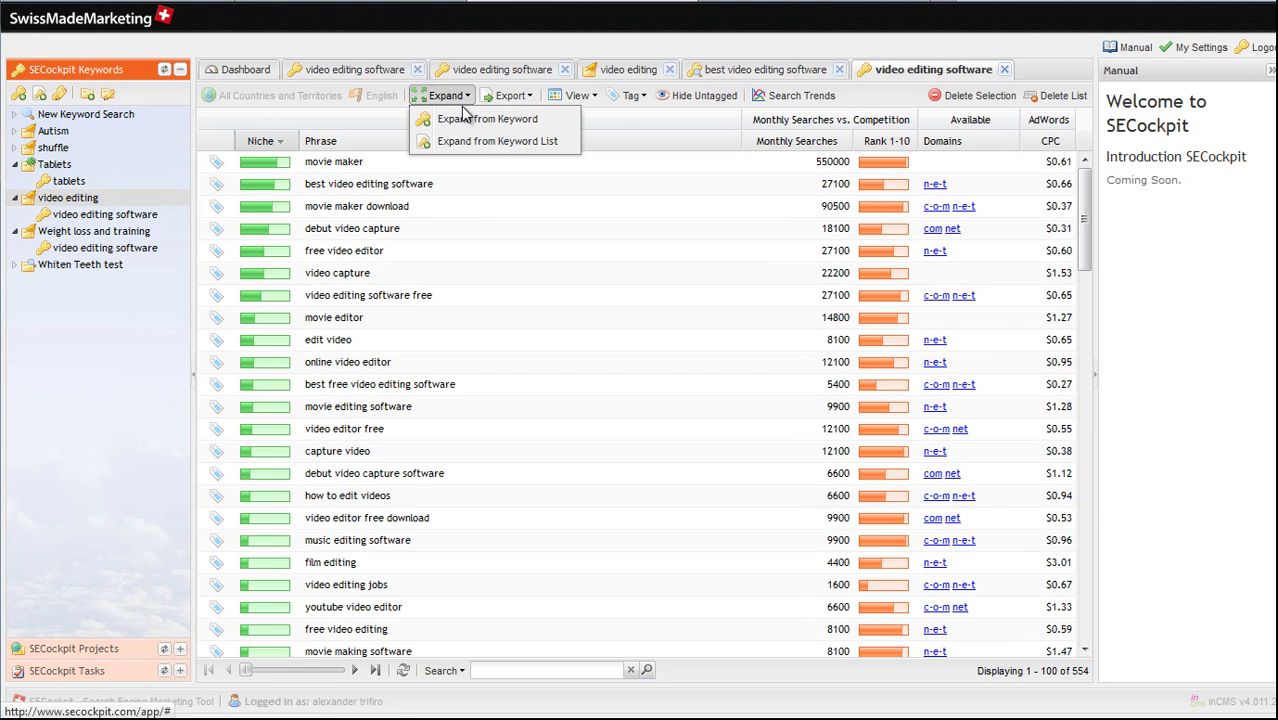
left_click(487, 138)
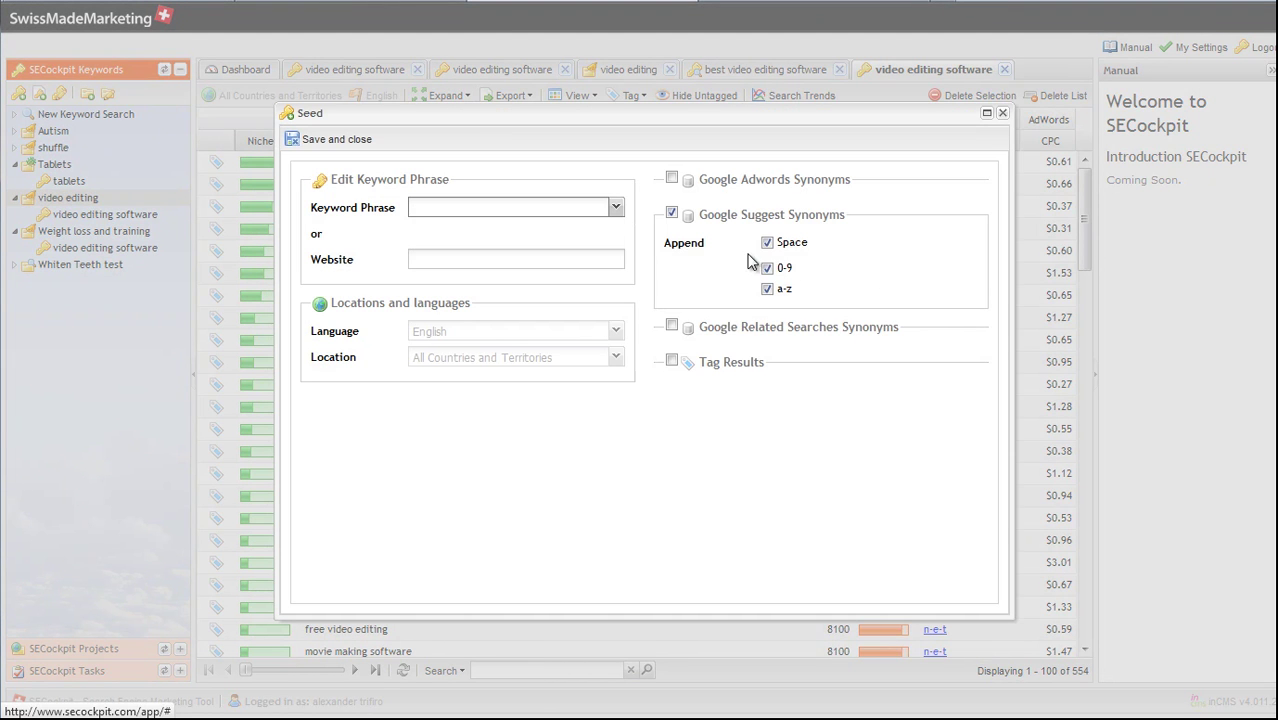
left_click(671, 325)
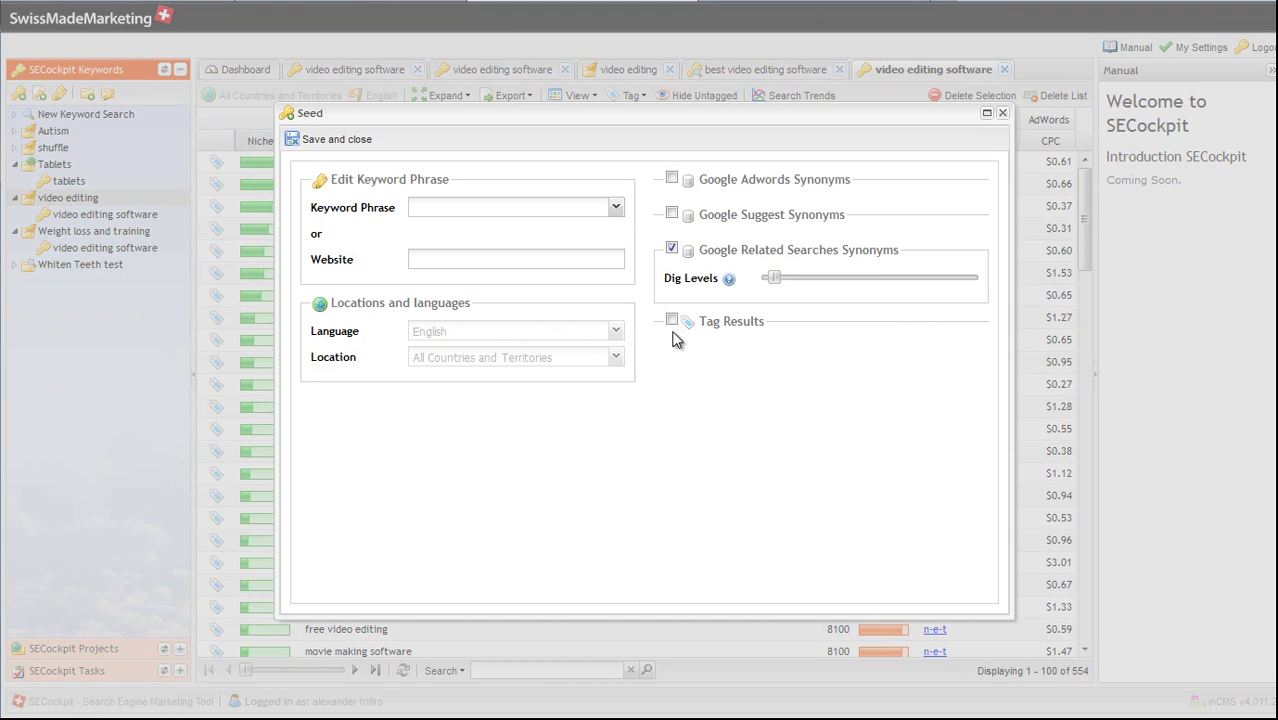
left_click_drag(771, 278, 997, 288)
Tag the results orange, enter "video editing software" as the keyword phrase, and save the expansion
left_click(671, 320)
left_click(744, 356)
left_click(473, 203)
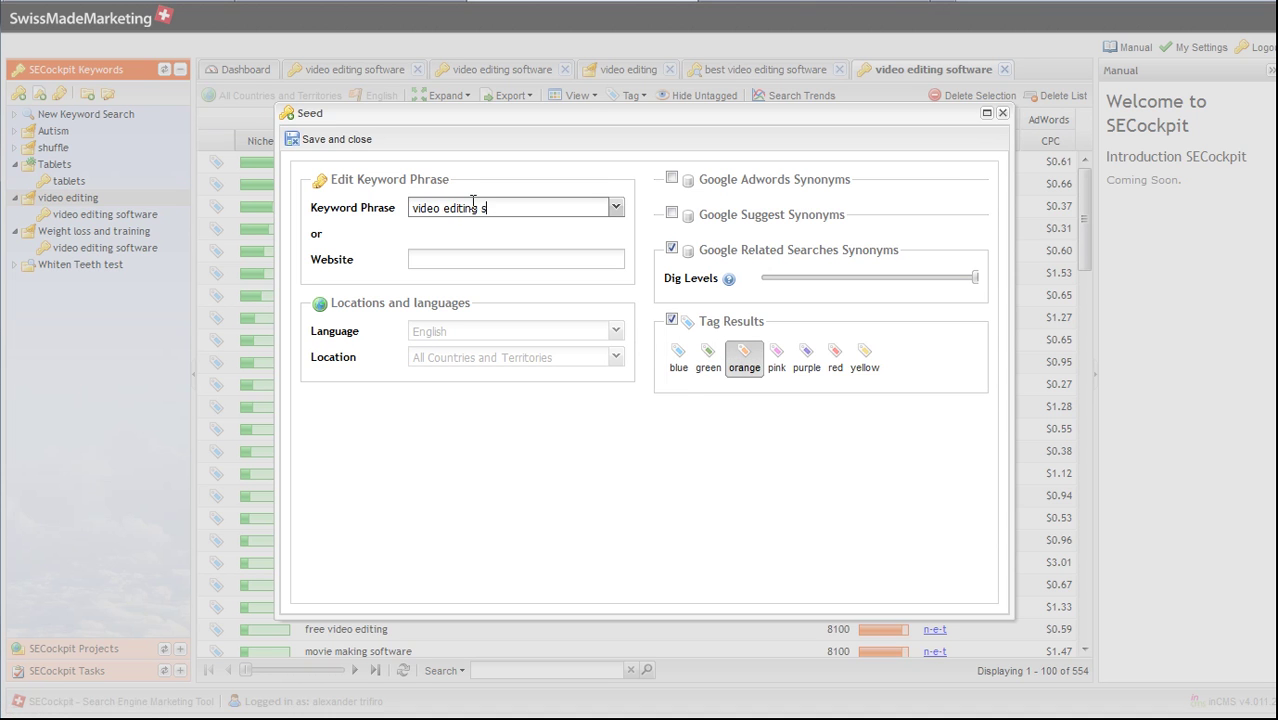
left_click(368, 139)
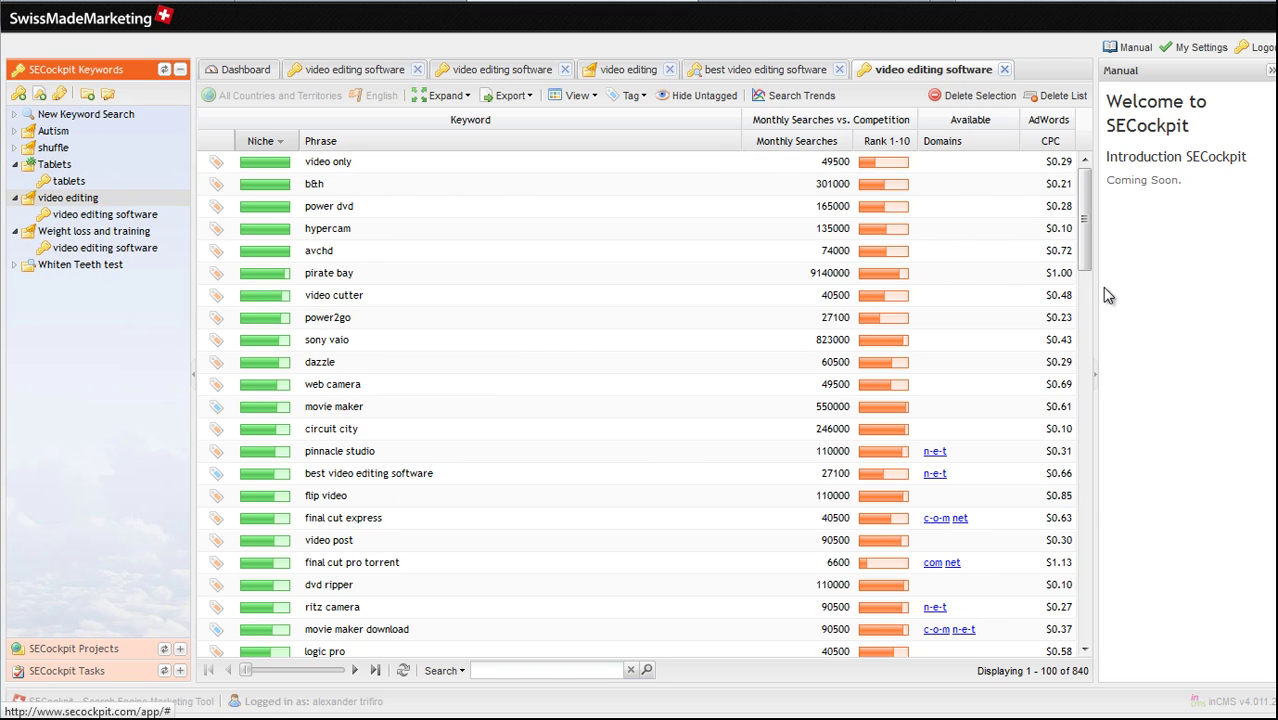
Examine the tag colours of individual keywords in the expanded list, such as "movie maker" and "best video editing software"
mouse_move(1088, 210)
left_mouse_down()
mouse_move(1081, 528)
mouse_move(1086, 212)
left_mouse_up()
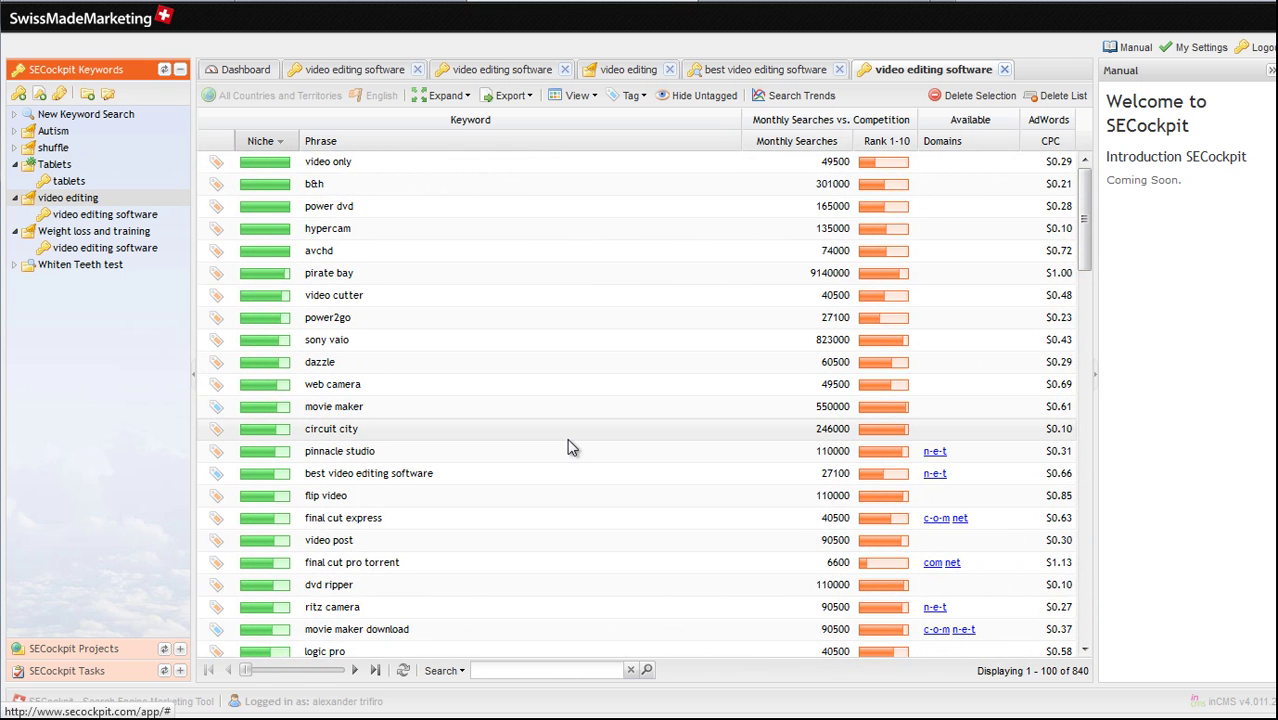
left_click(371, 456)
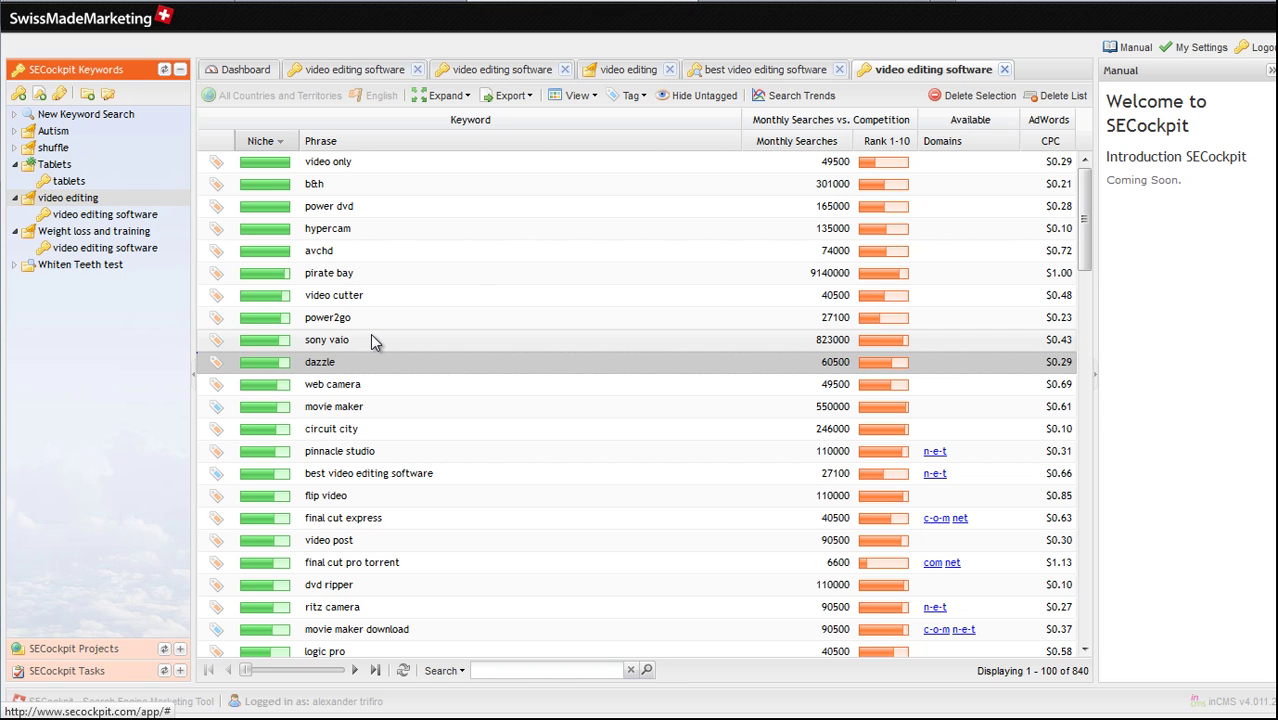
left_click(345, 406)
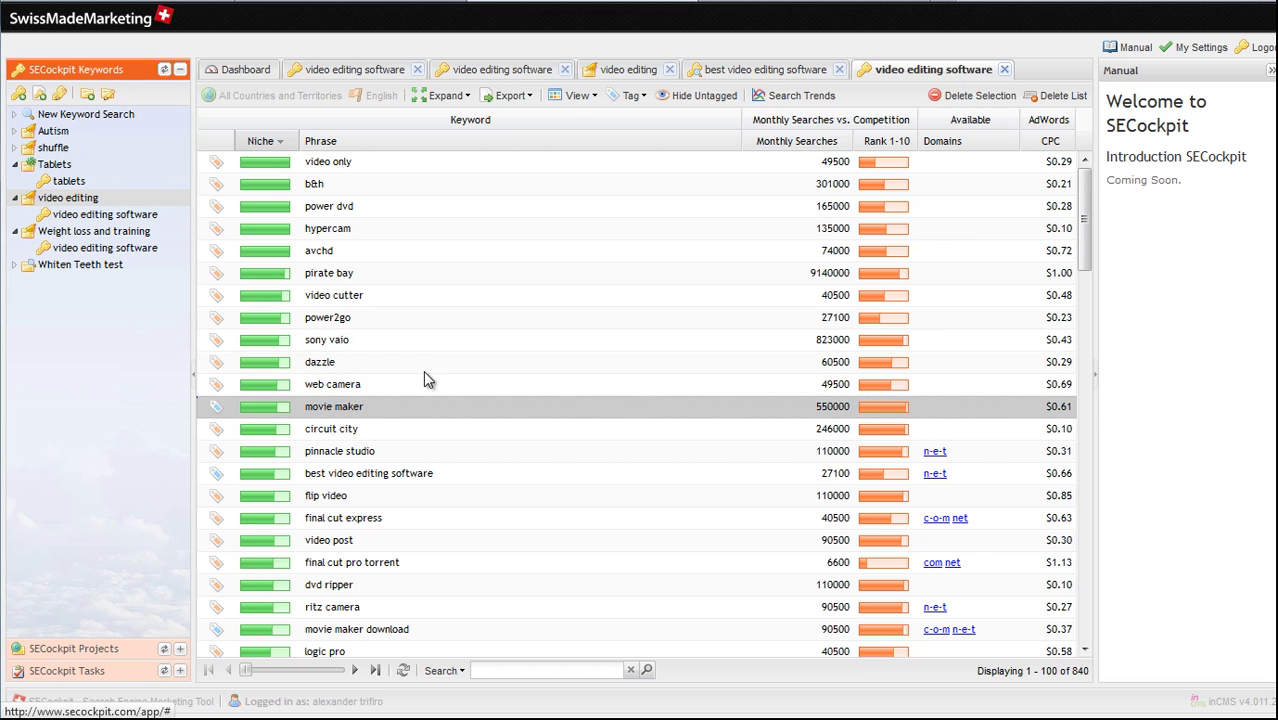
scroll(505, 245, "down", 2)
left_click(436, 338)
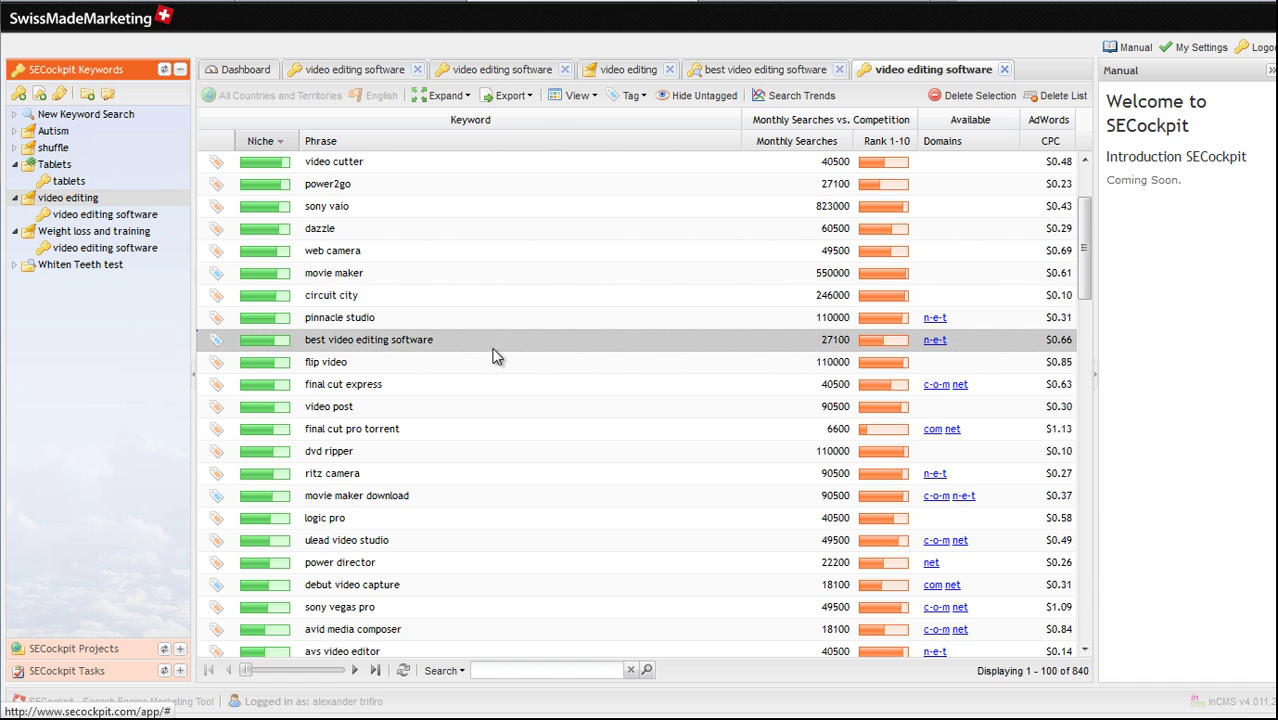
scroll(480, 450, "up", 2)
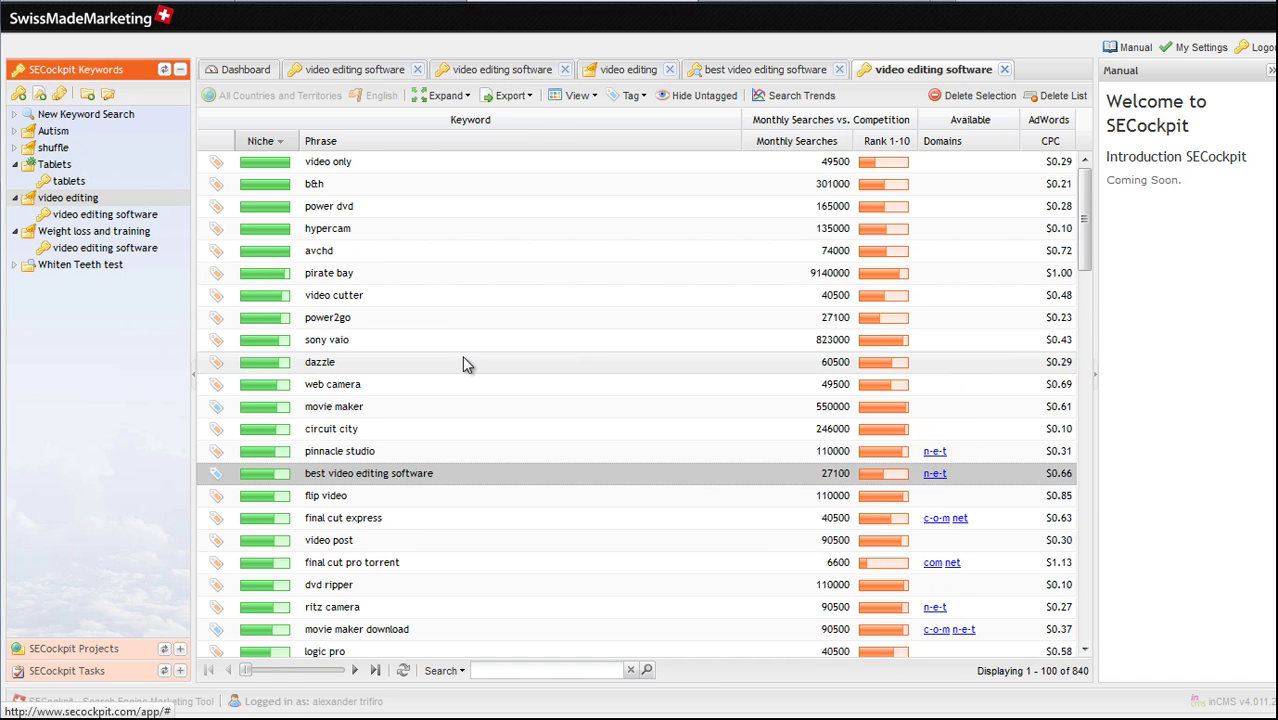
Expand the list from the phrase "video editing" using Google Adwords Synonyms with minimum monthly searches of 500, tagging the results blue
left_click(443, 97)
left_click(451, 121)
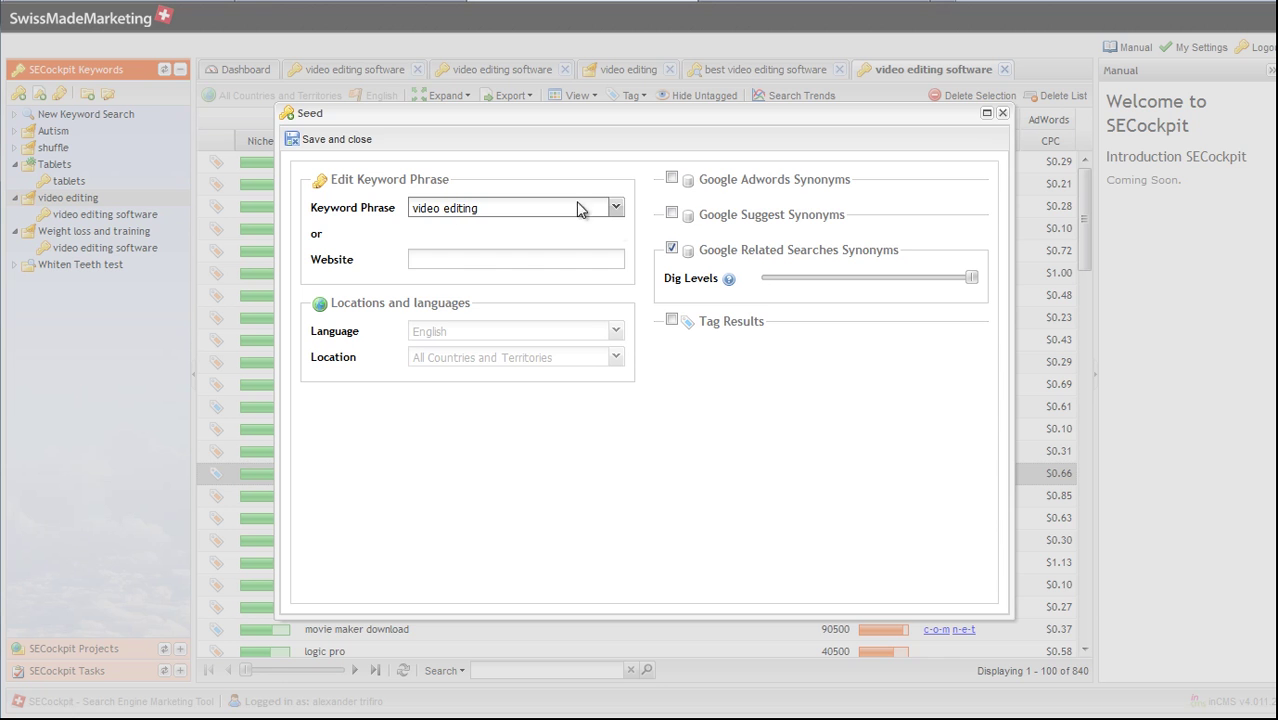
left_click(671, 178)
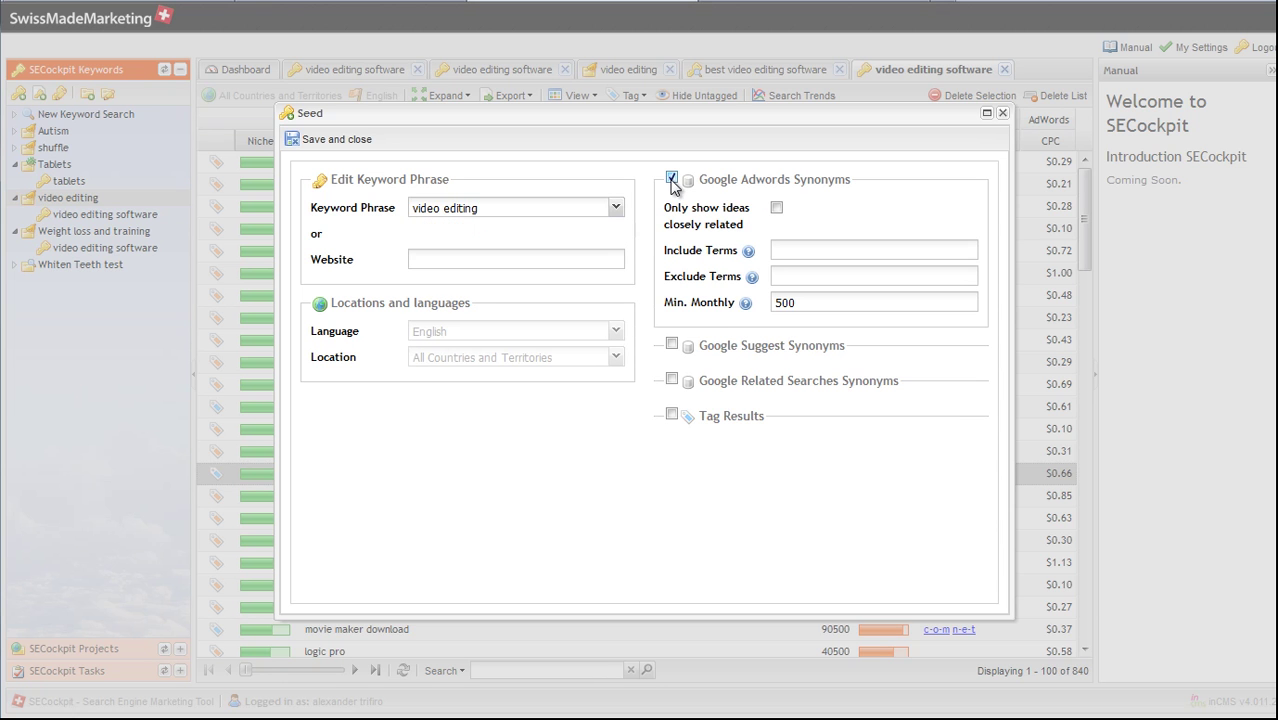
left_click(671, 414)
left_click(684, 452)
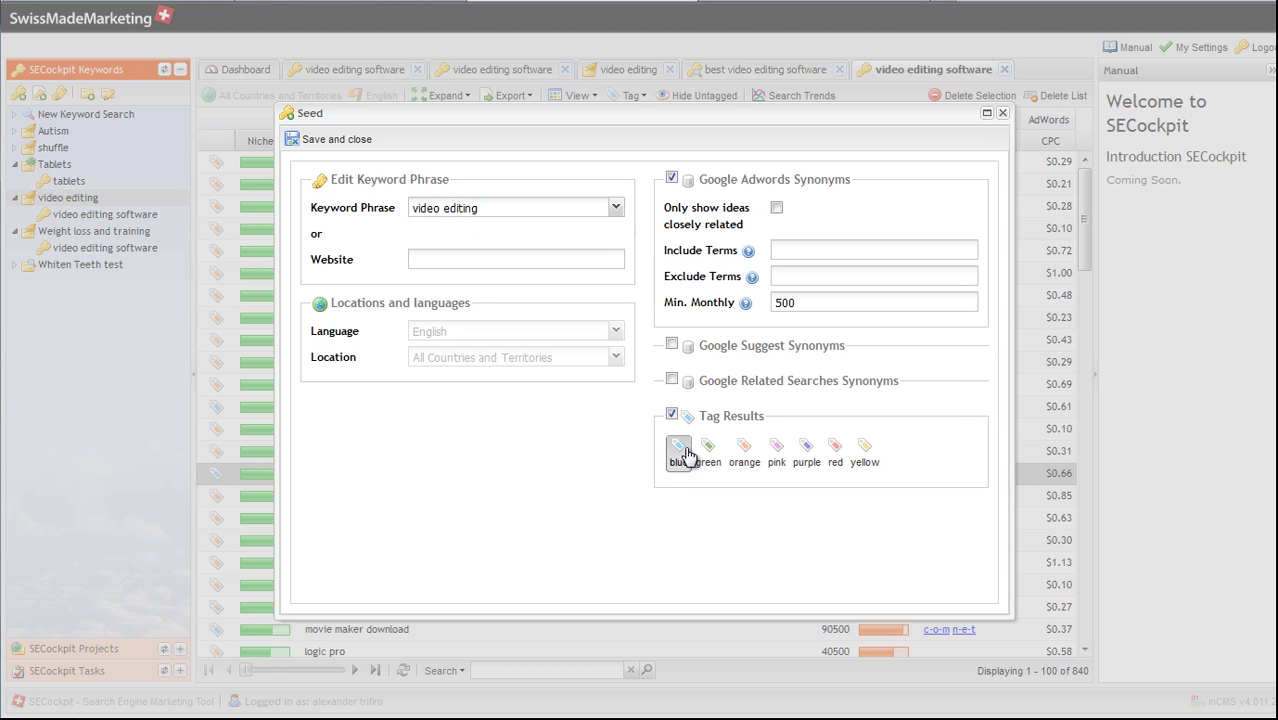
left_click(346, 145)
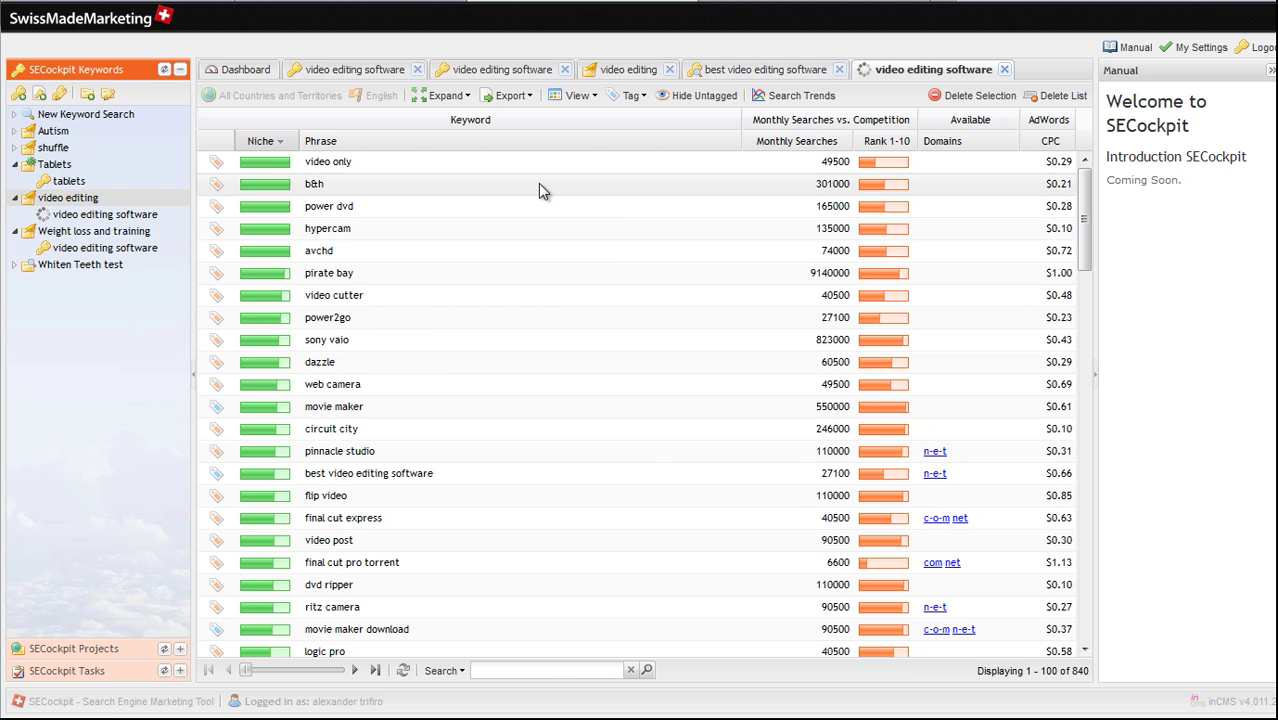
Look through the expanded keyword list for further niche keywords about video editing
mouse_move(1083, 187)
left_mouse_down()
mouse_move(1083, 620)
mouse_move(1072, 190)
left_mouse_up()
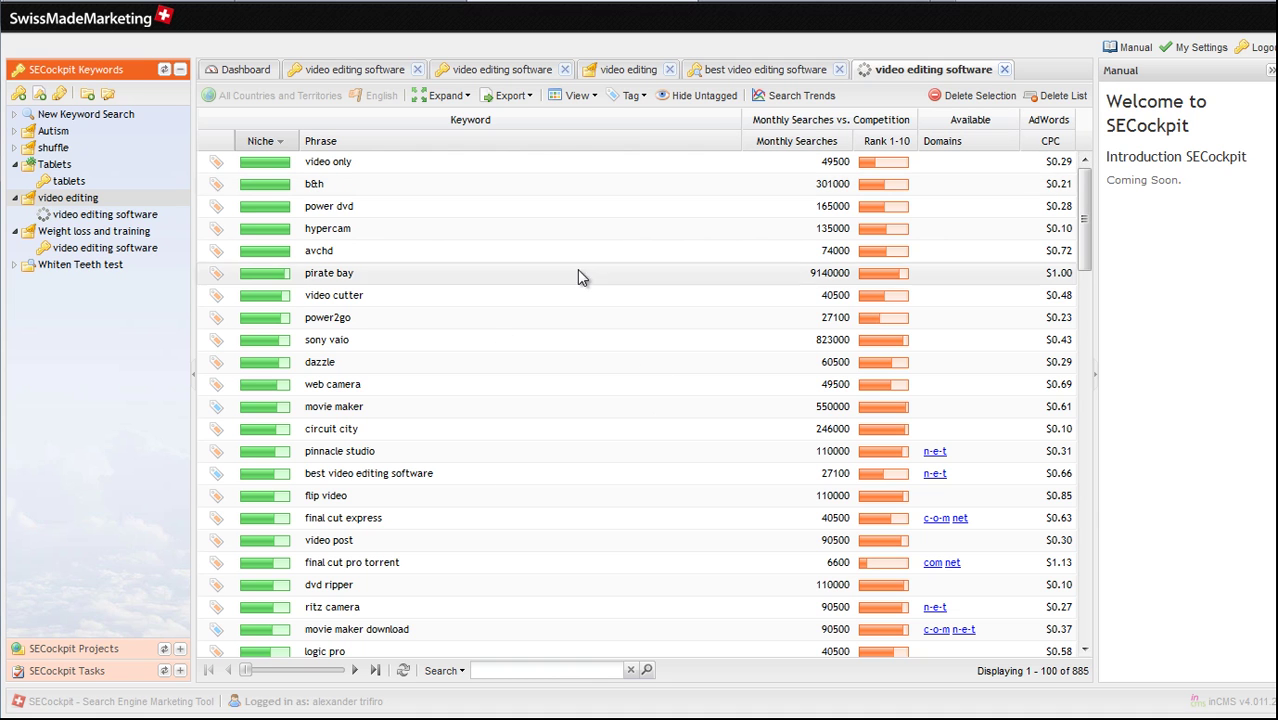
left_click_drag(1084, 238, 1062, 208)
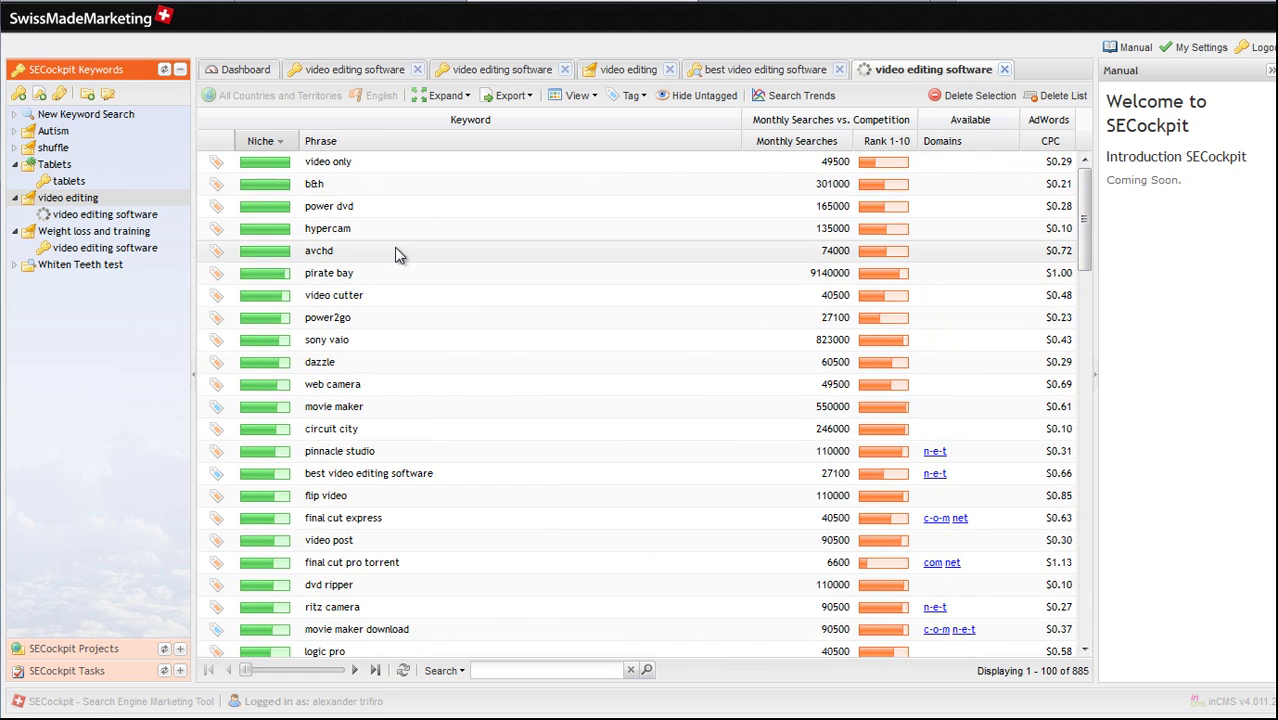
scroll(394, 250, "down", 5)
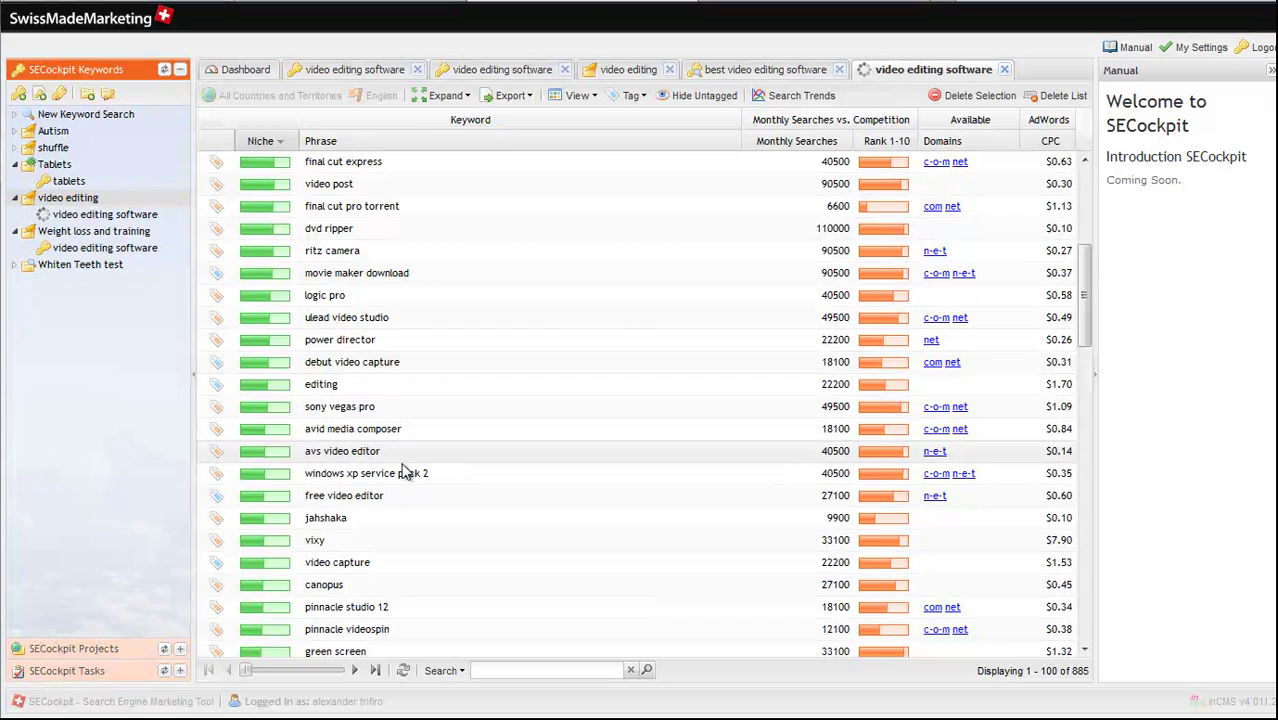
Add "free video editor", "movie editing software", "video editor free" and "best free video editing software" to the video editing folder
left_click(390, 502)
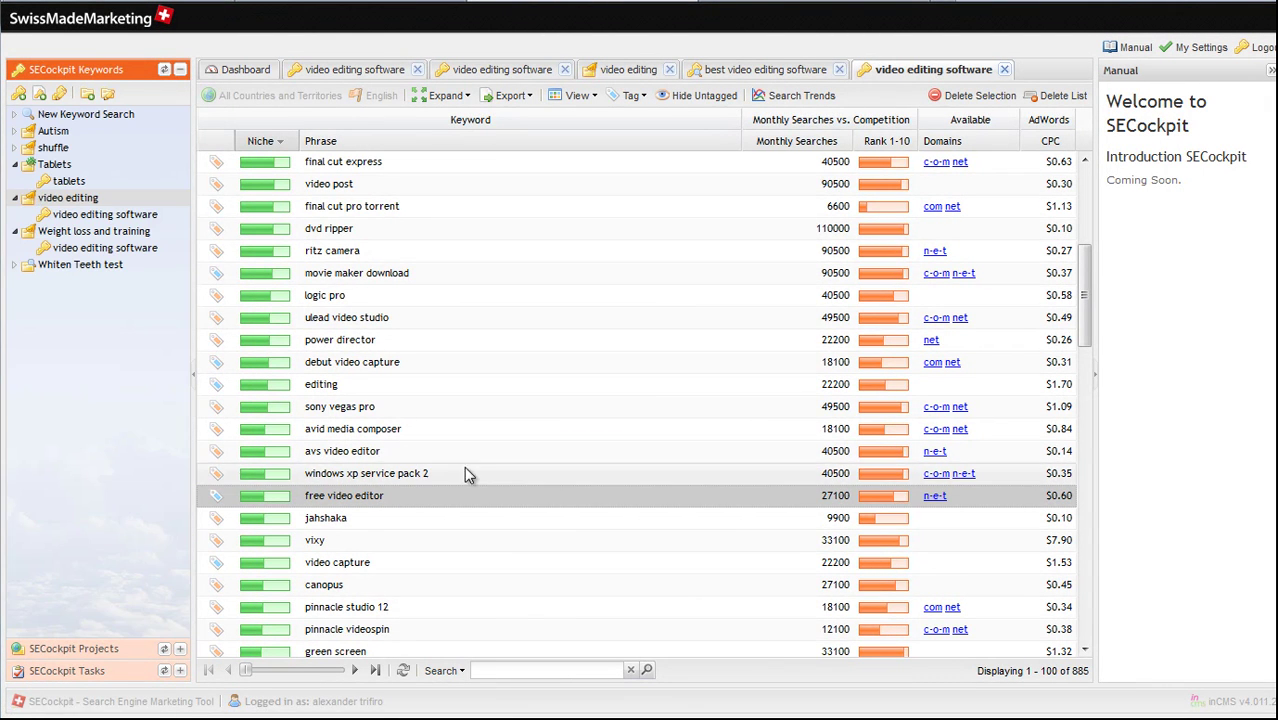
left_click_drag(396, 496, 82, 200)
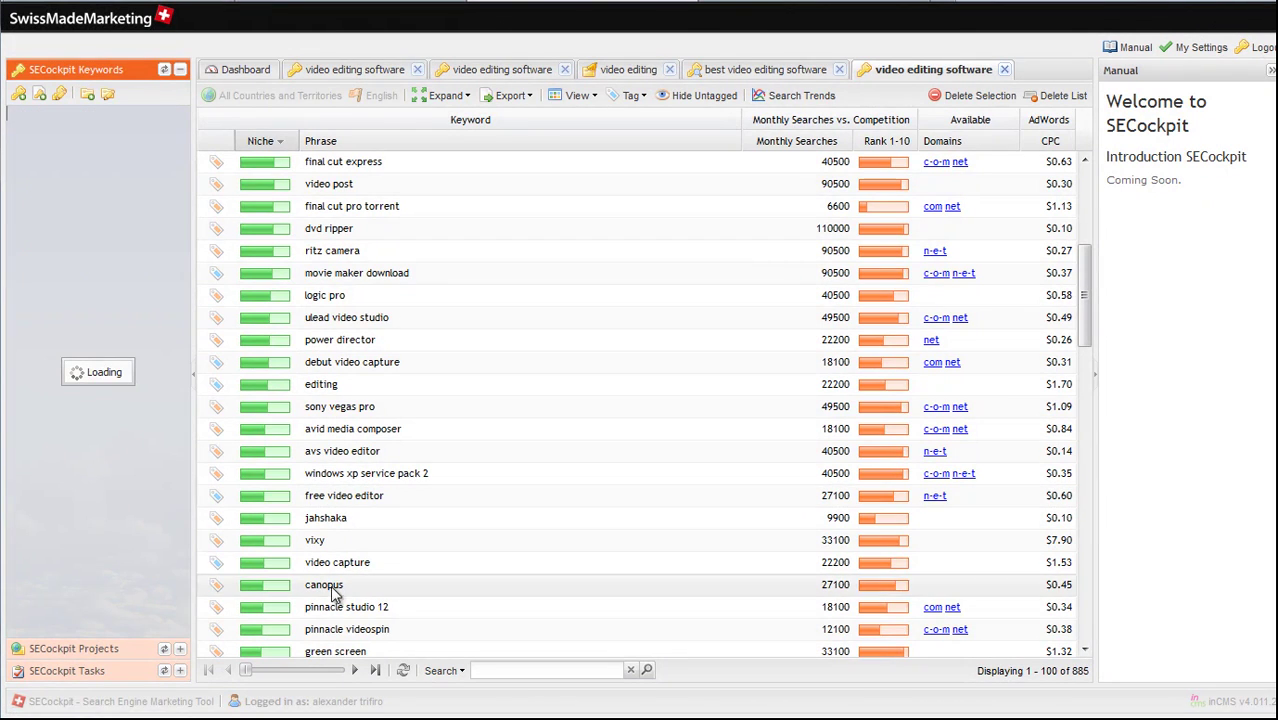
left_click(385, 562)
scroll(525, 481, "down", 5)
scroll(420, 590, "down", 1)
scroll(412, 612, "down", 1)
left_click_drag(412, 565, 105, 212)
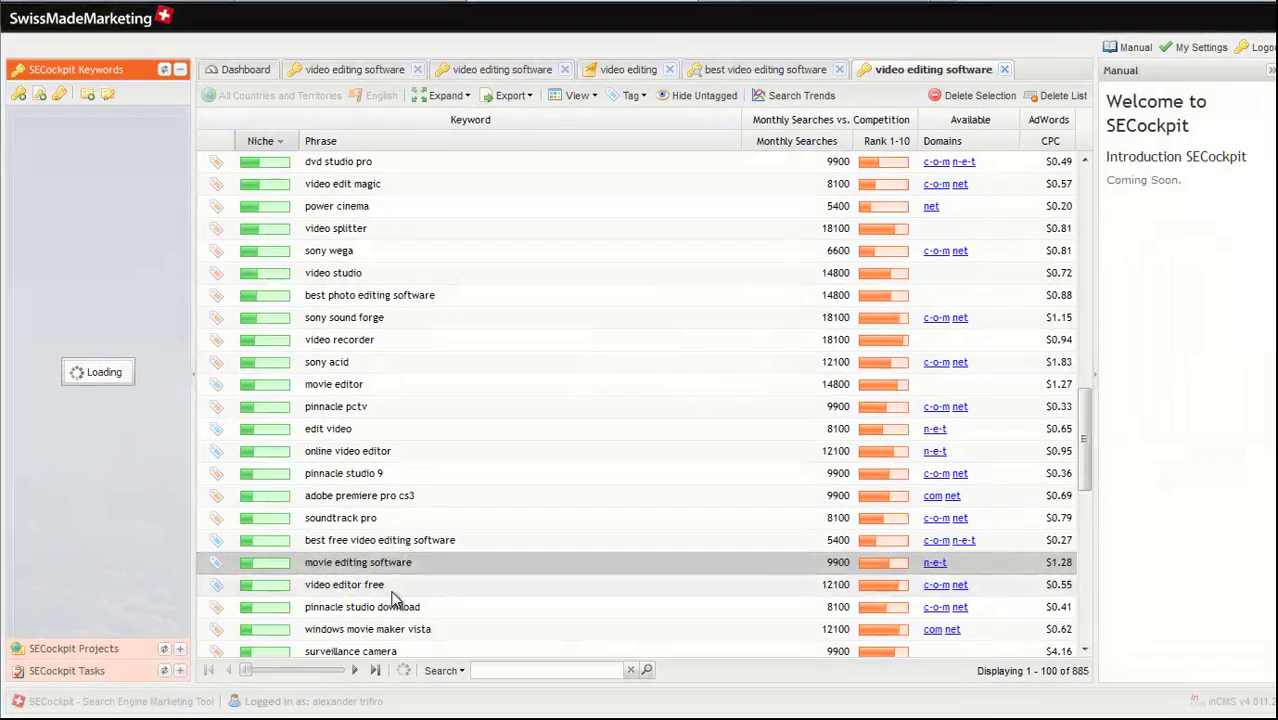
left_click_drag(393, 590, 80, 210)
left_click(446, 539)
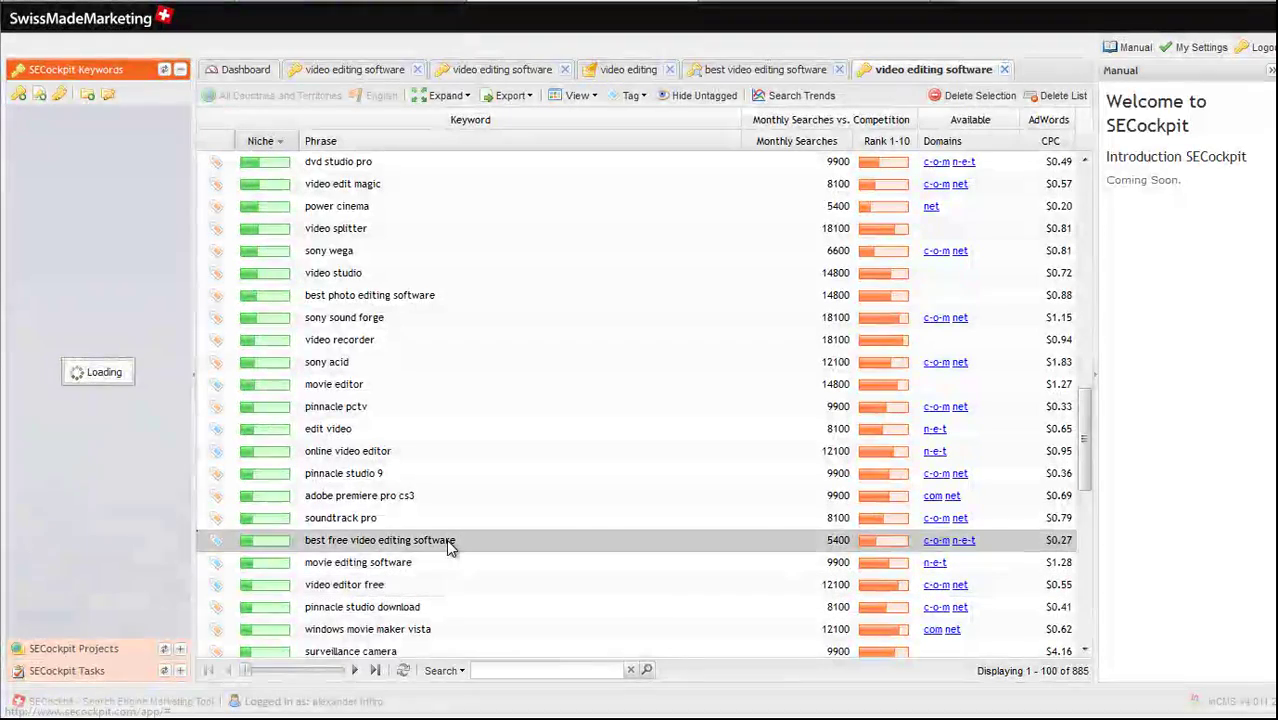
left_click_drag(446, 539, 80, 205)
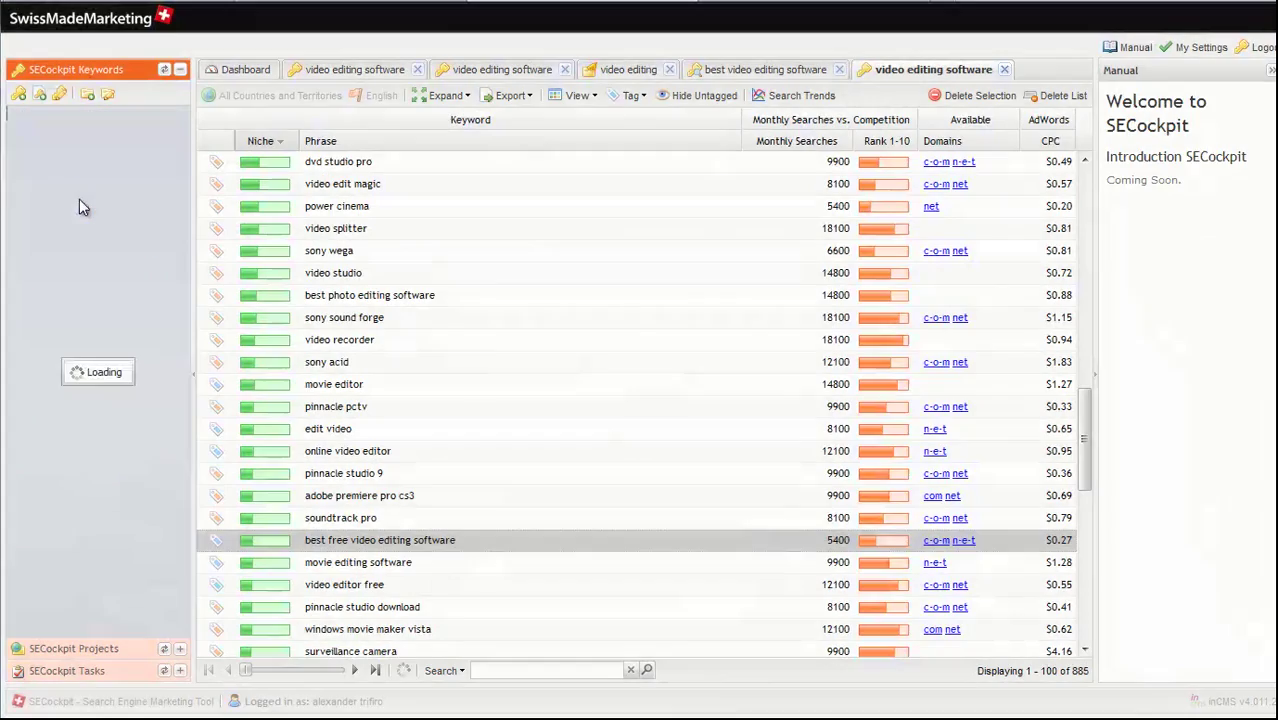
Open the video editing folder's keyword list and bring up the keyword analysis for "best video editing software"
left_click(81, 200)
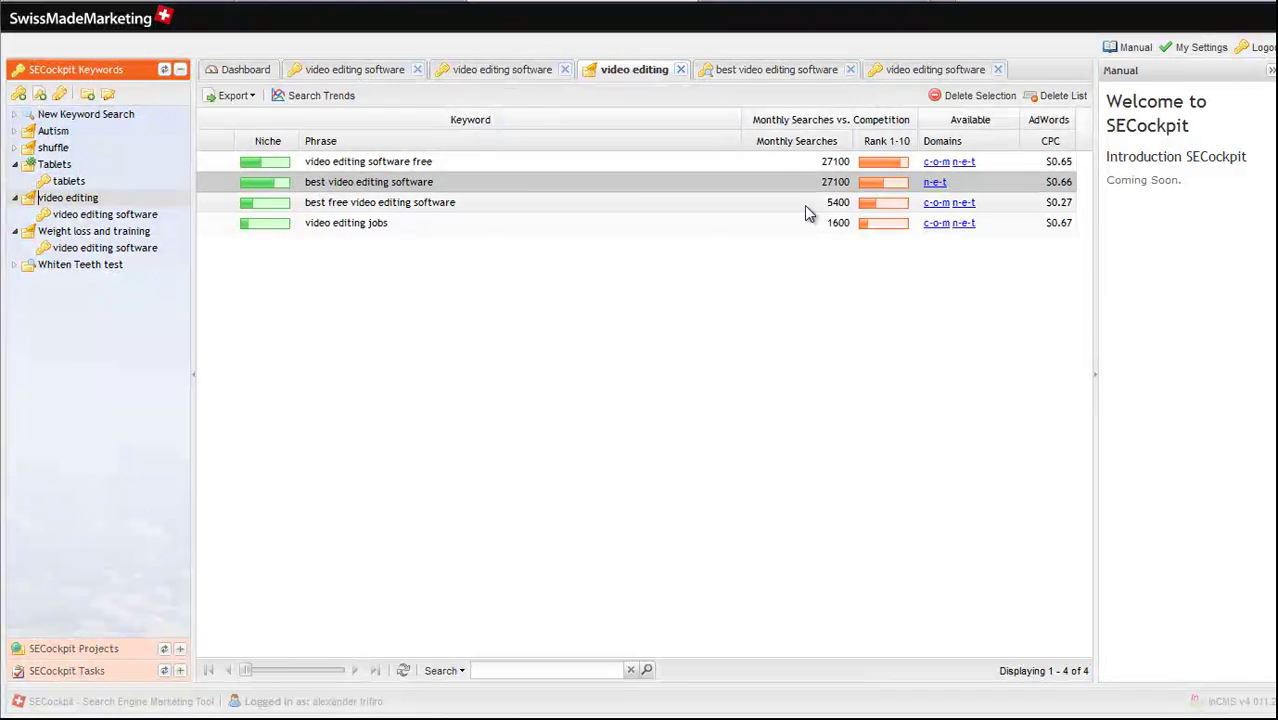
left_click(874, 186)
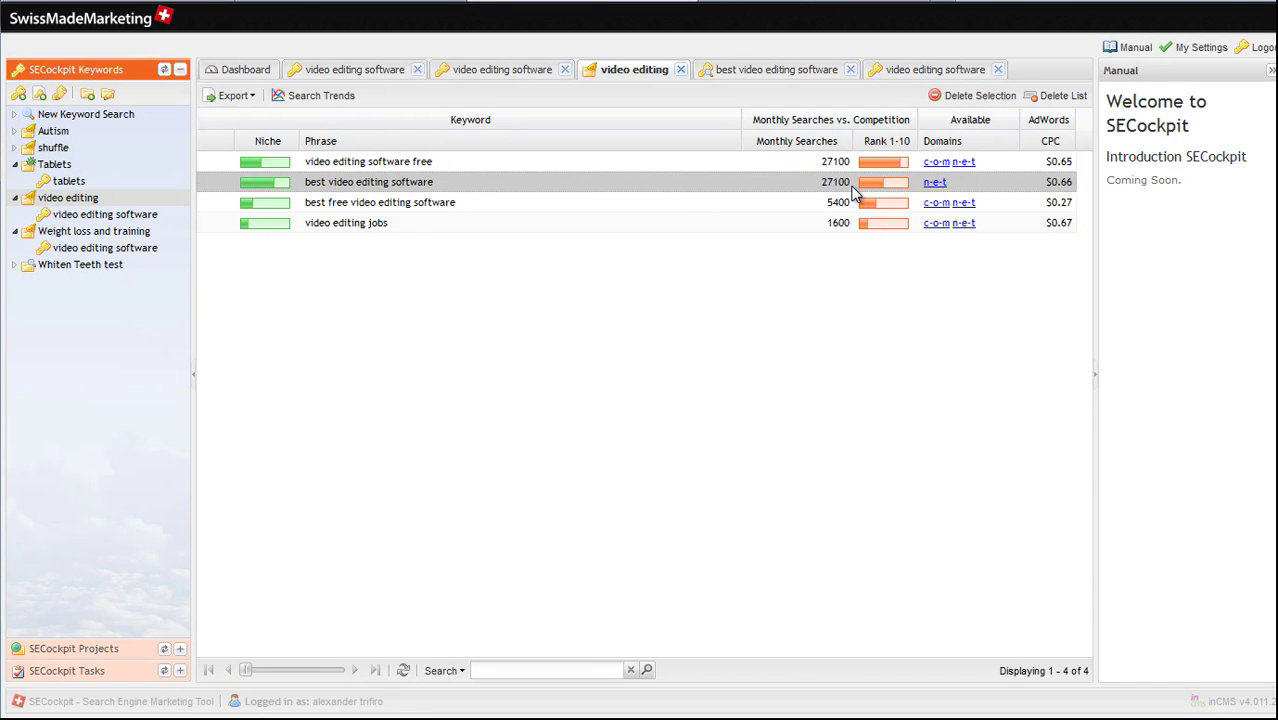
double_click(793, 192)
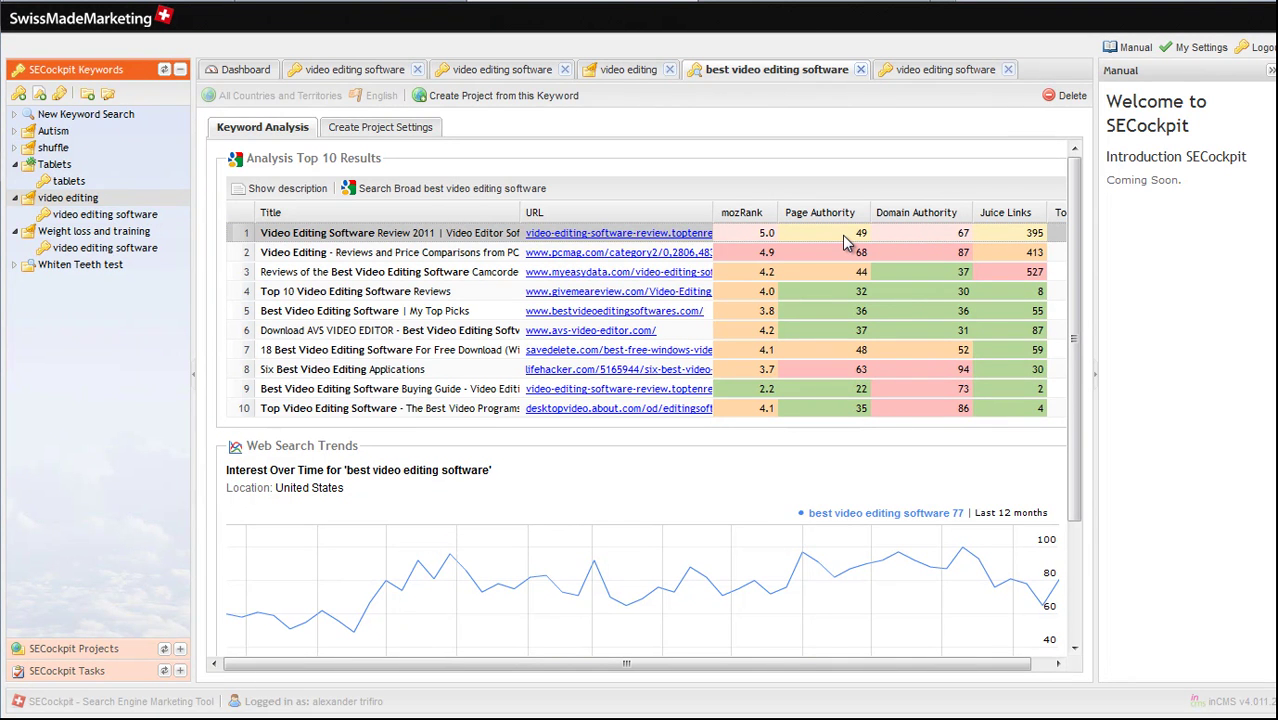
Compare the top 10 results for "best video editing software" by title, mozRank, page authority, domain authority and juice links
left_click(960, 254)
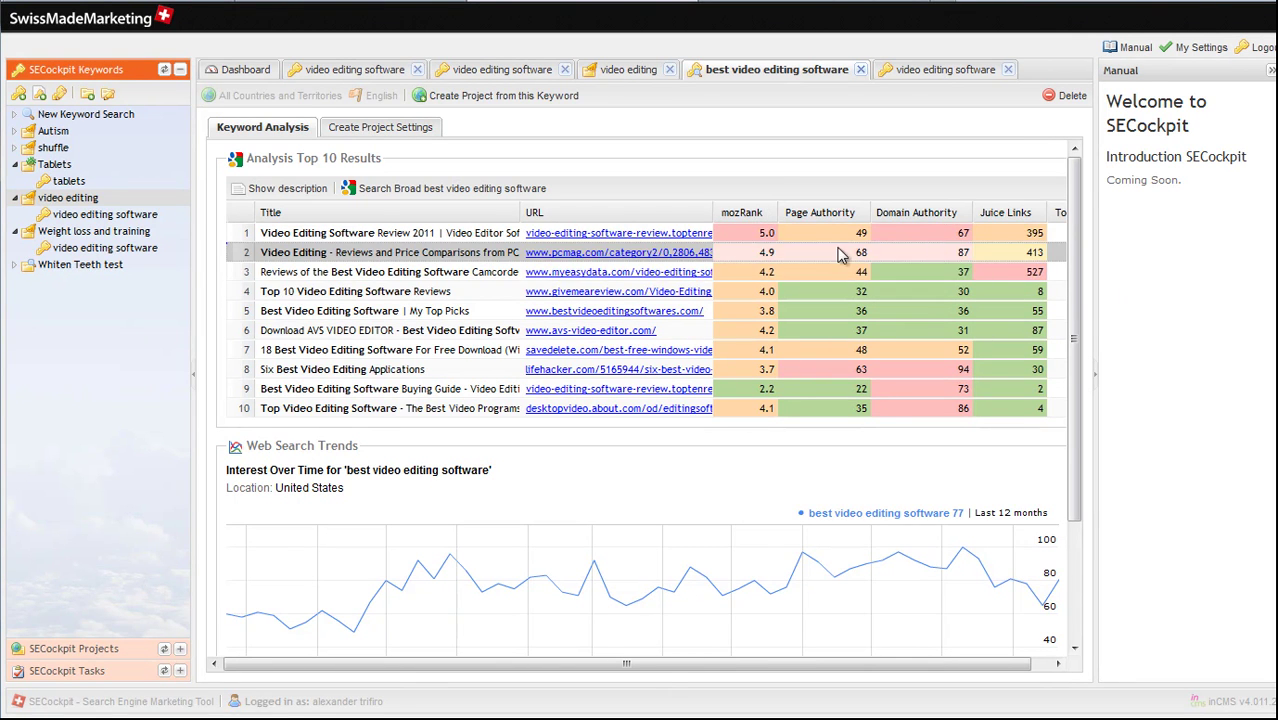
left_click(889, 236)
left_click(880, 252)
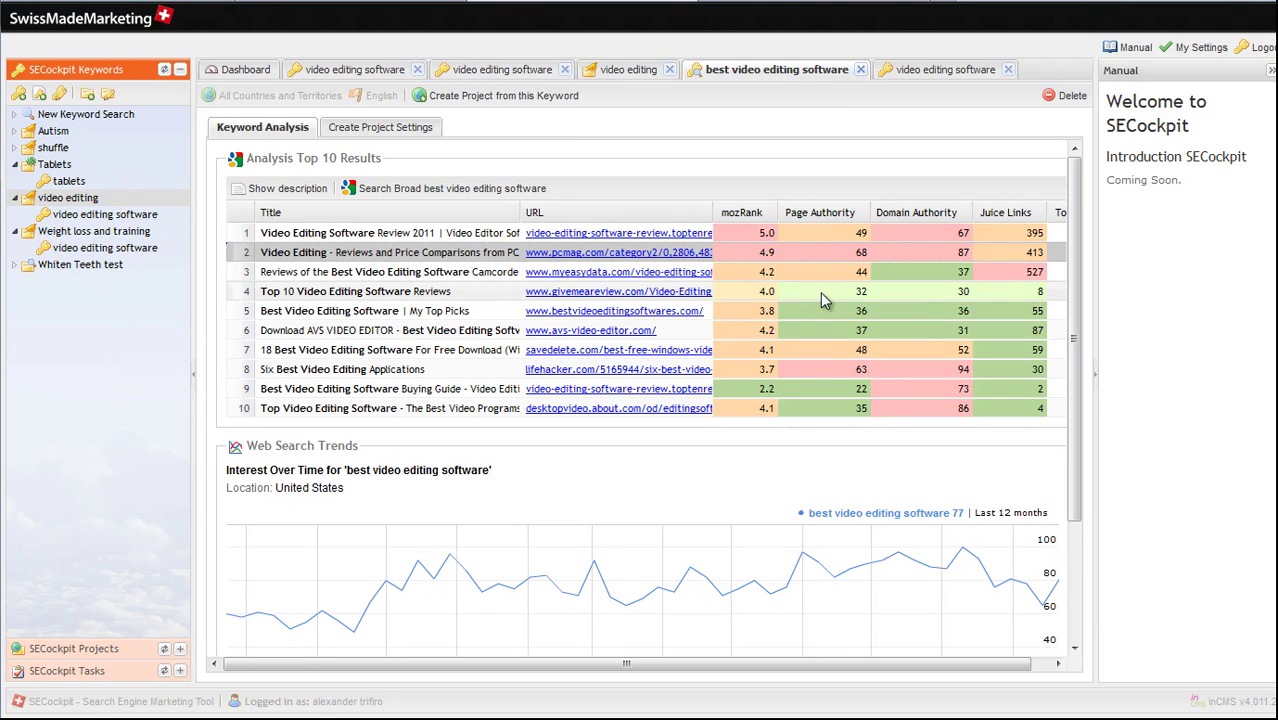
left_click(776, 276)
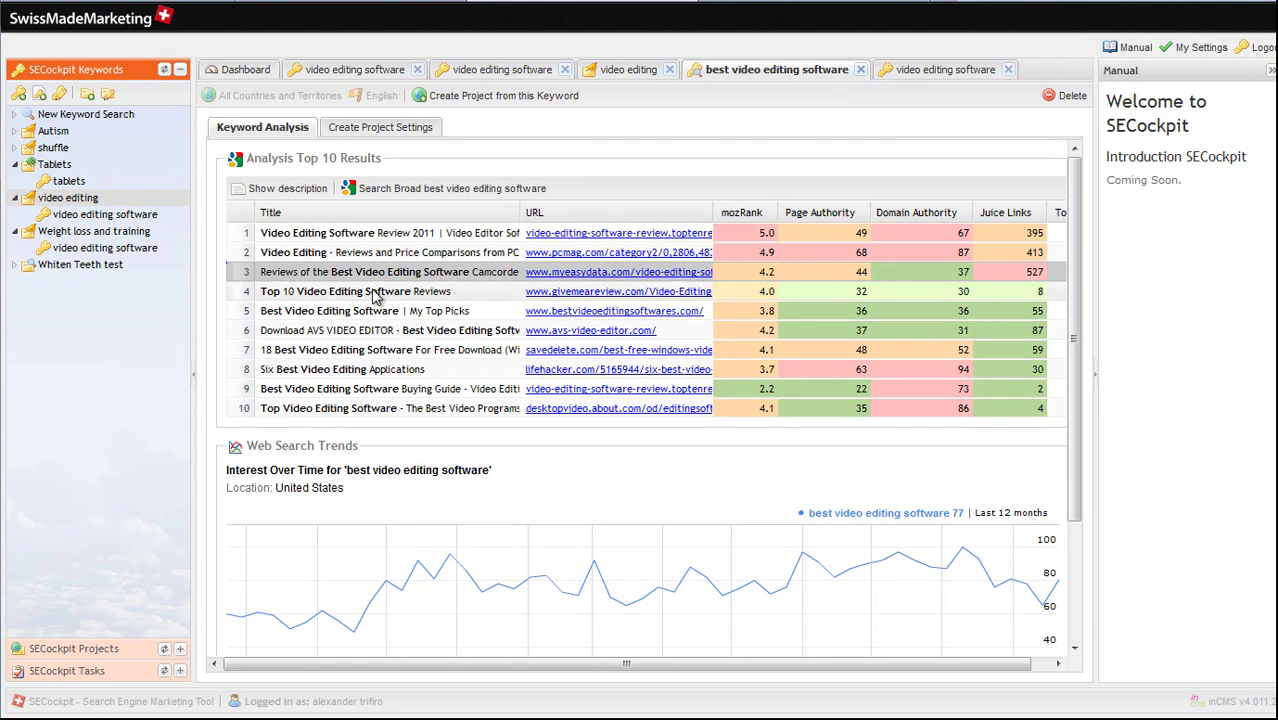
left_click(342, 335)
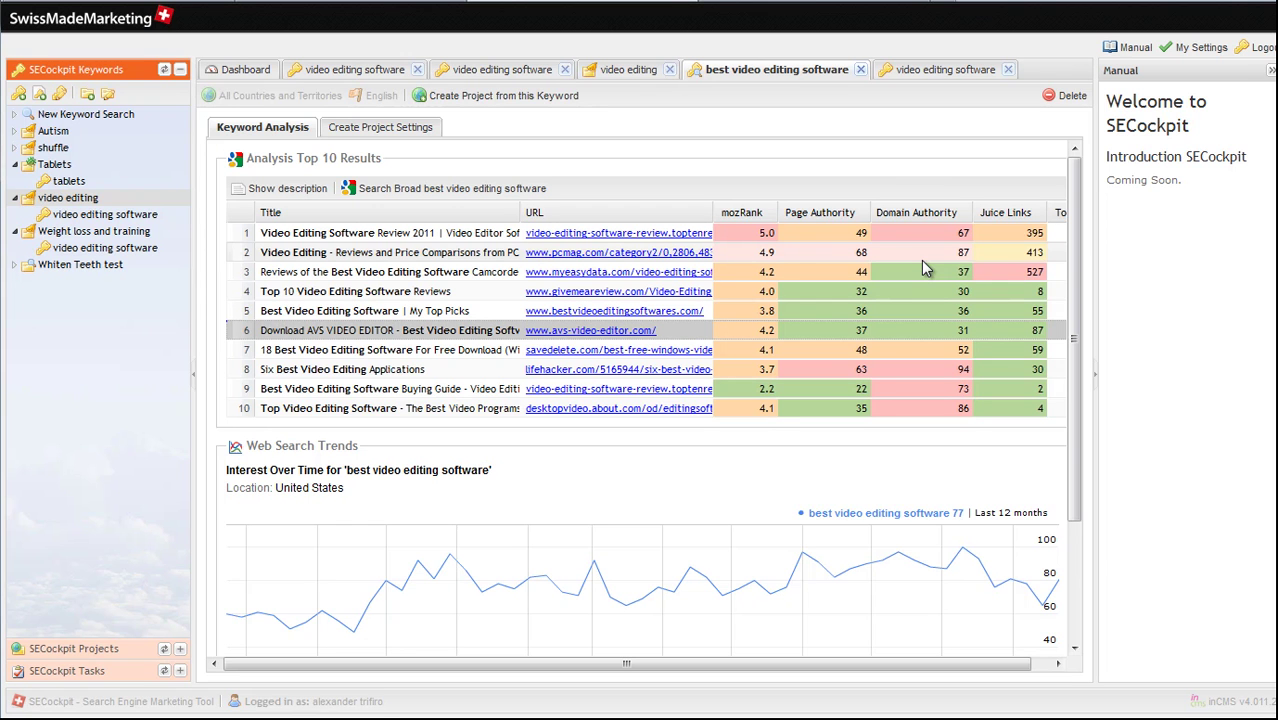
left_click(330, 251)
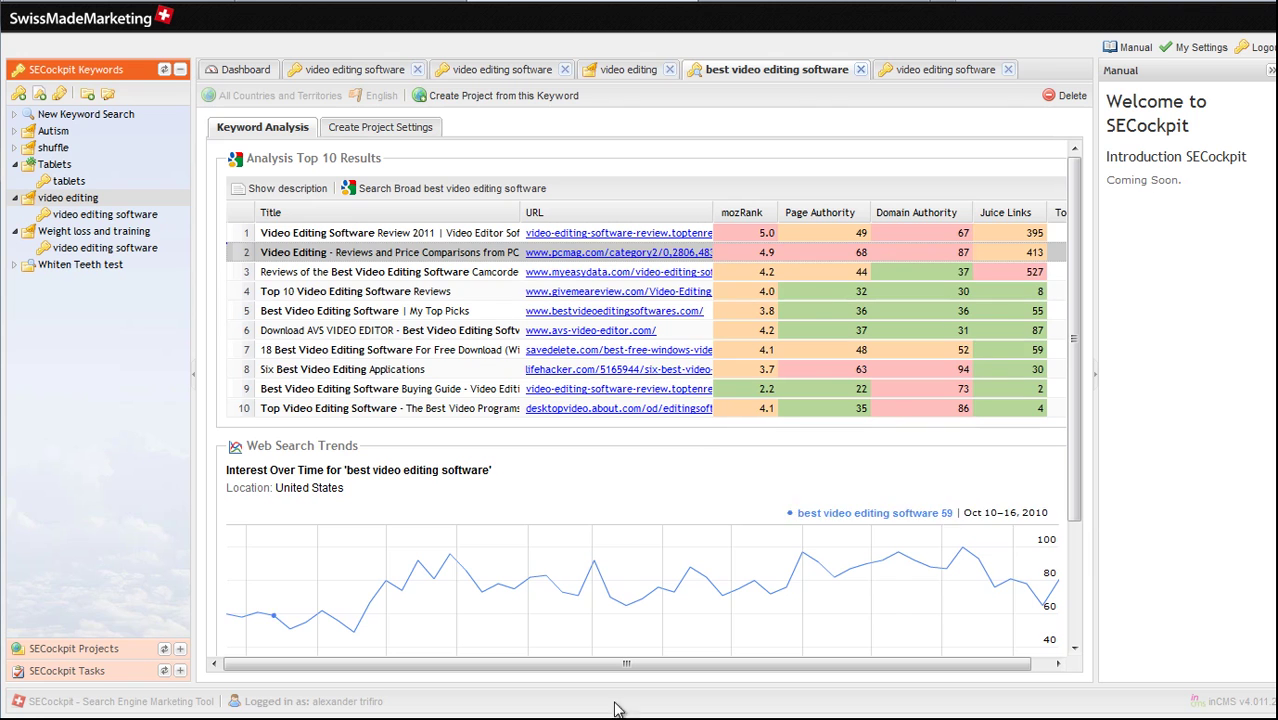
Examine the 12-month web search trend for "best video editing software" and return to the top 10 results table
left_click_drag(1074, 200, 1074, 320)
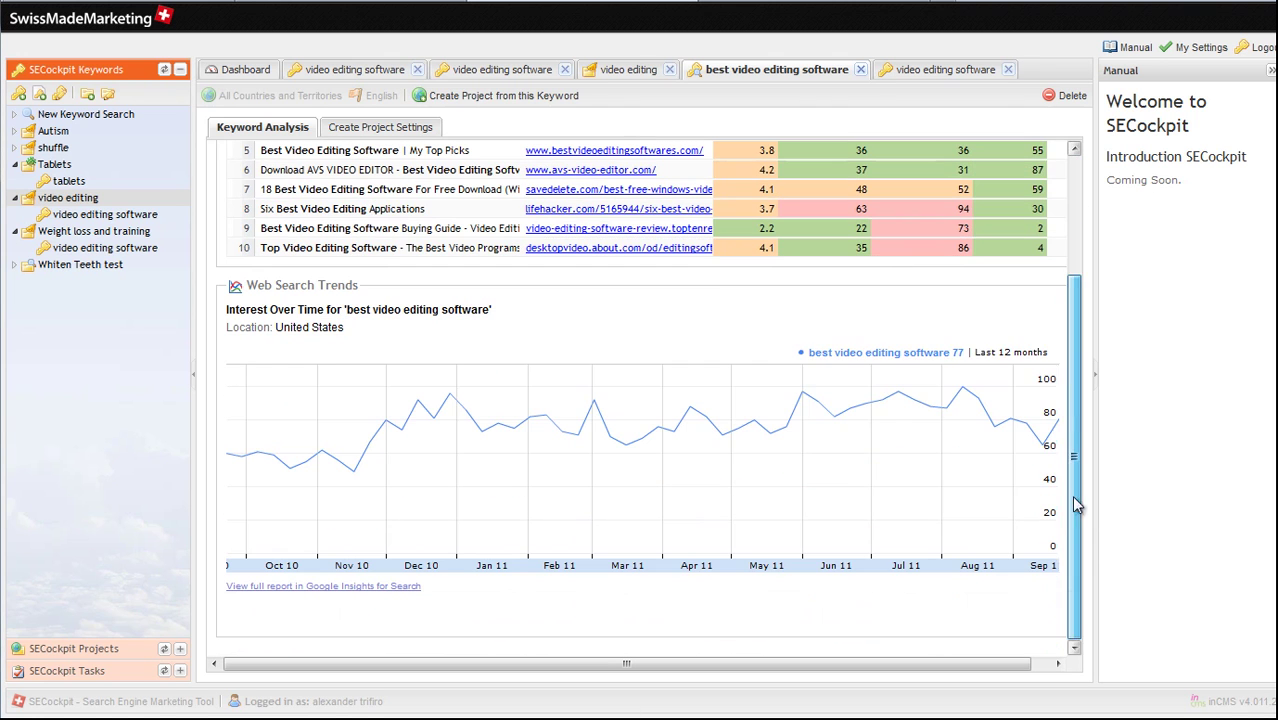
left_click_drag(300, 330, 589, 336)
left_click(589, 336)
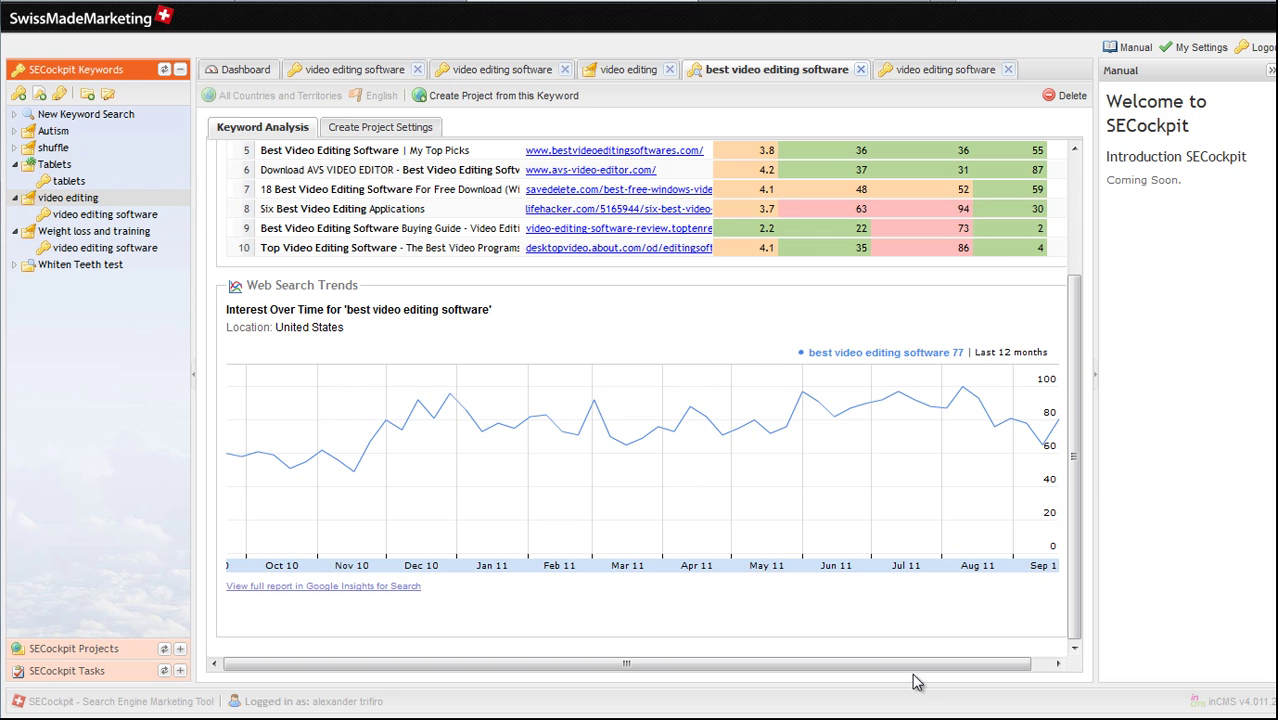
left_click_drag(1076, 471, 1062, 505)
left_click_drag(1074, 330, 1074, 210)
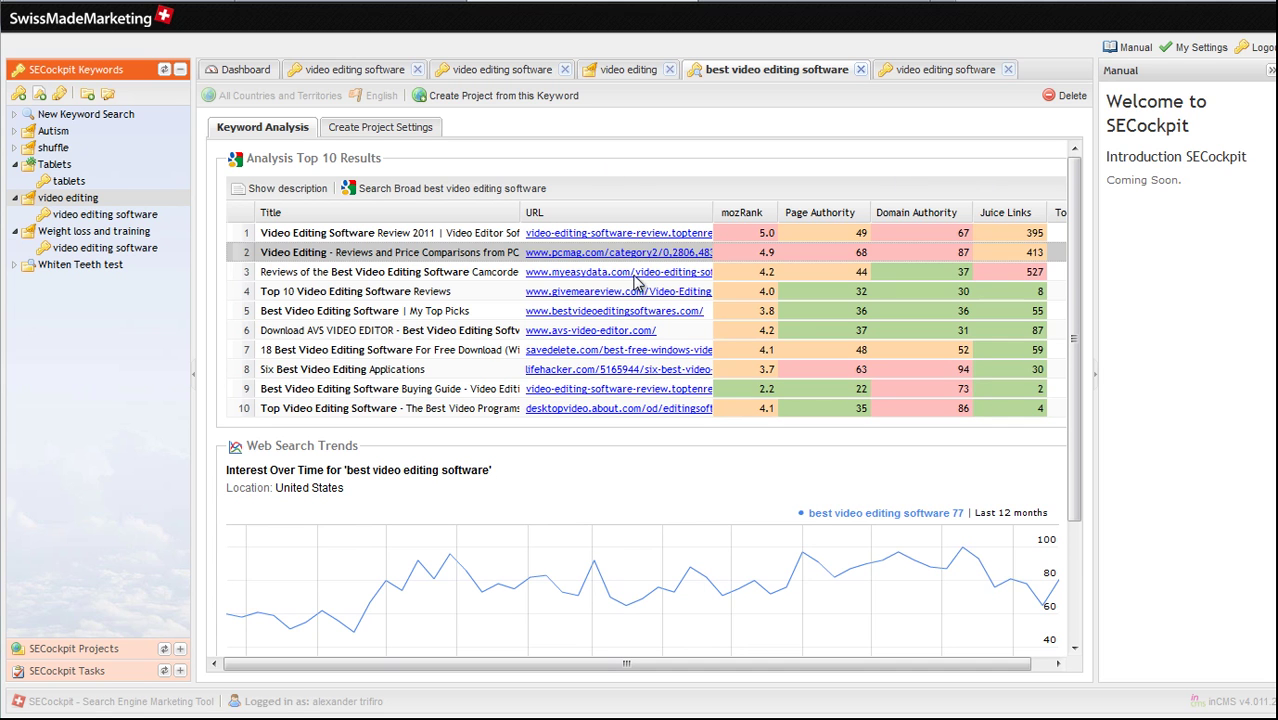
Switch to the Google Keyword Tool, open the Google results for "best video editing software", and request their PR and Yahoo link values
mouse_move(245, 706)
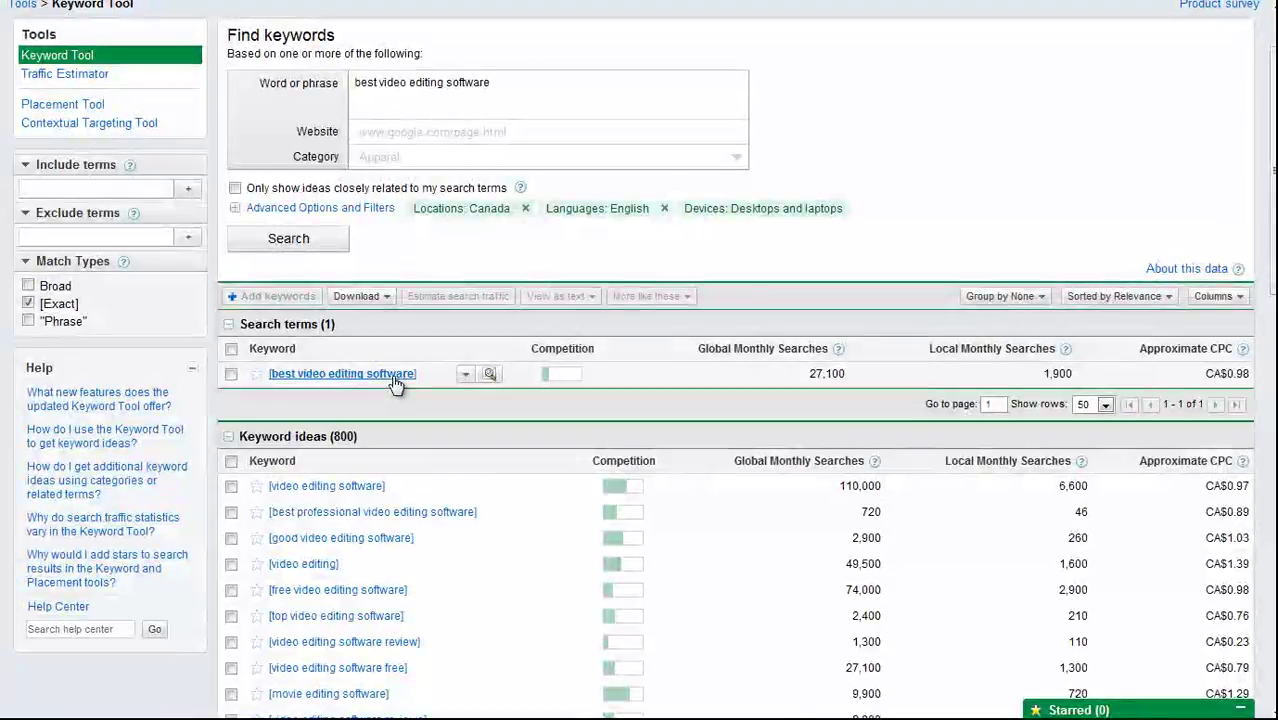
left_click(395, 378)
scroll(285, 258, "down", 1)
left_click(281, 249)
left_click(368, 250)
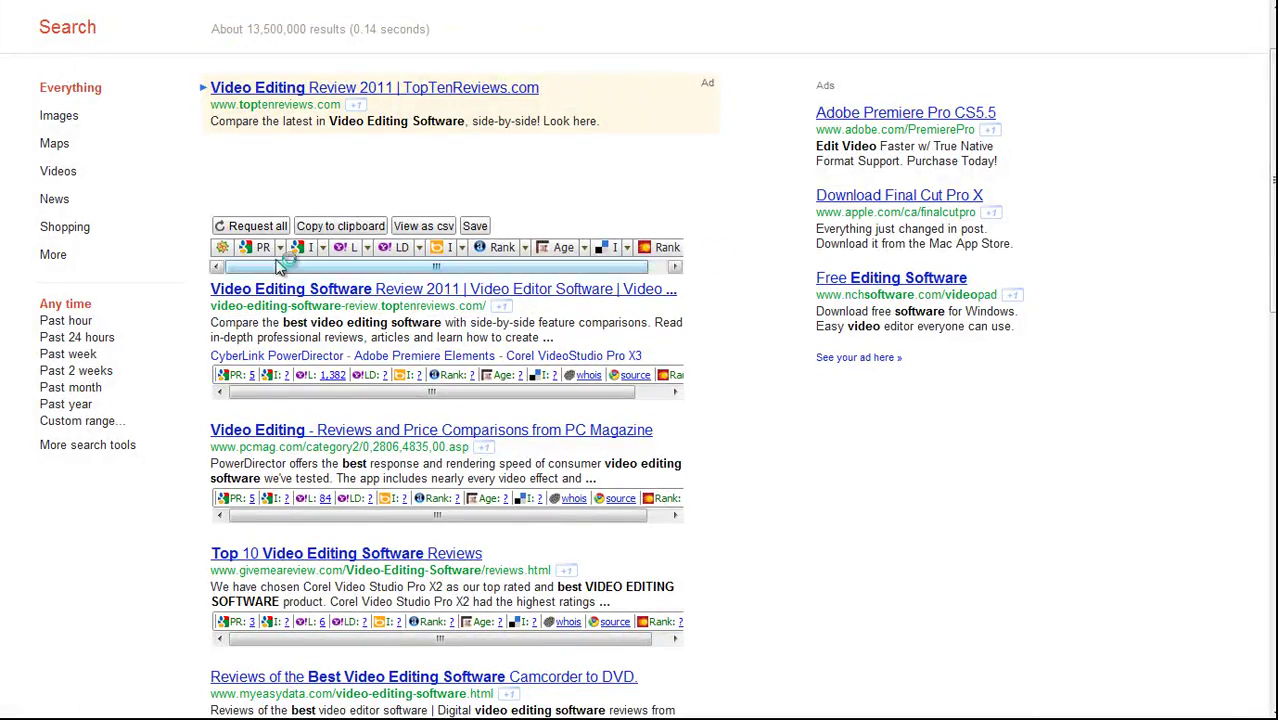
Review the PR, link counts and titles of the Google results competing for "best video editing software"
scroll(345, 275, "down", 2)
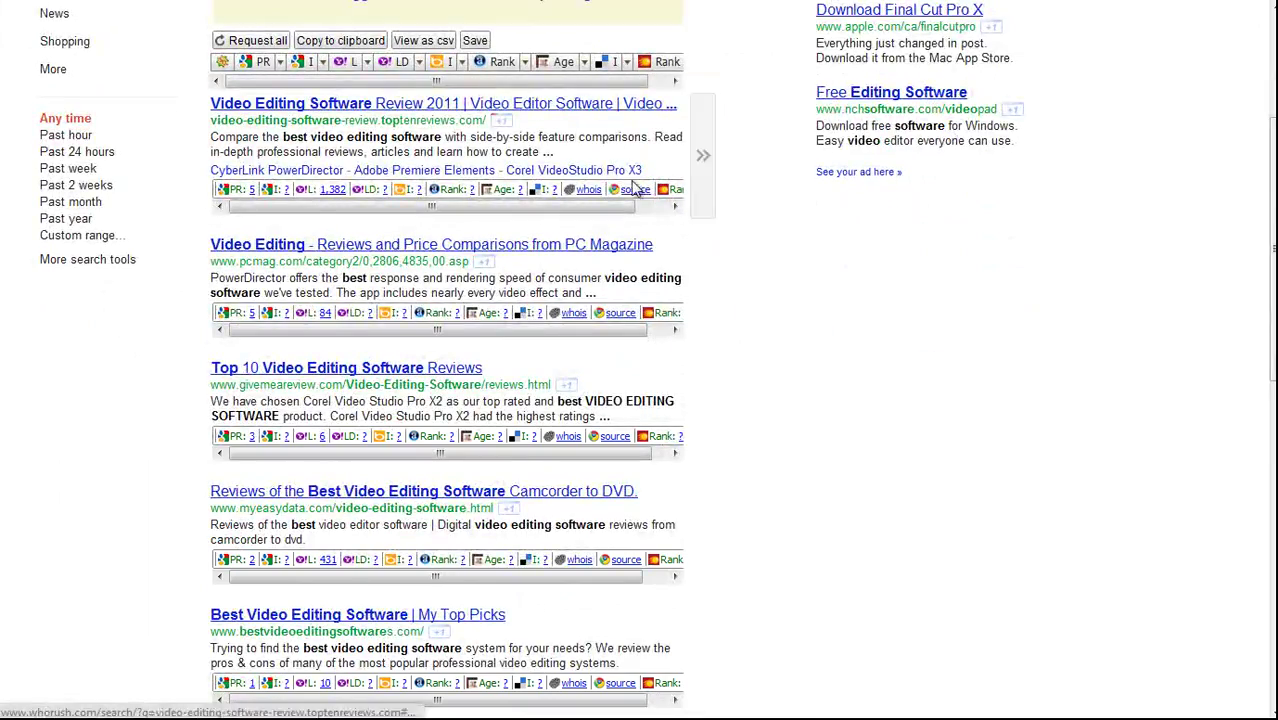
scroll(635, 190, "up", 3)
scroll(325, 230, "down", 2)
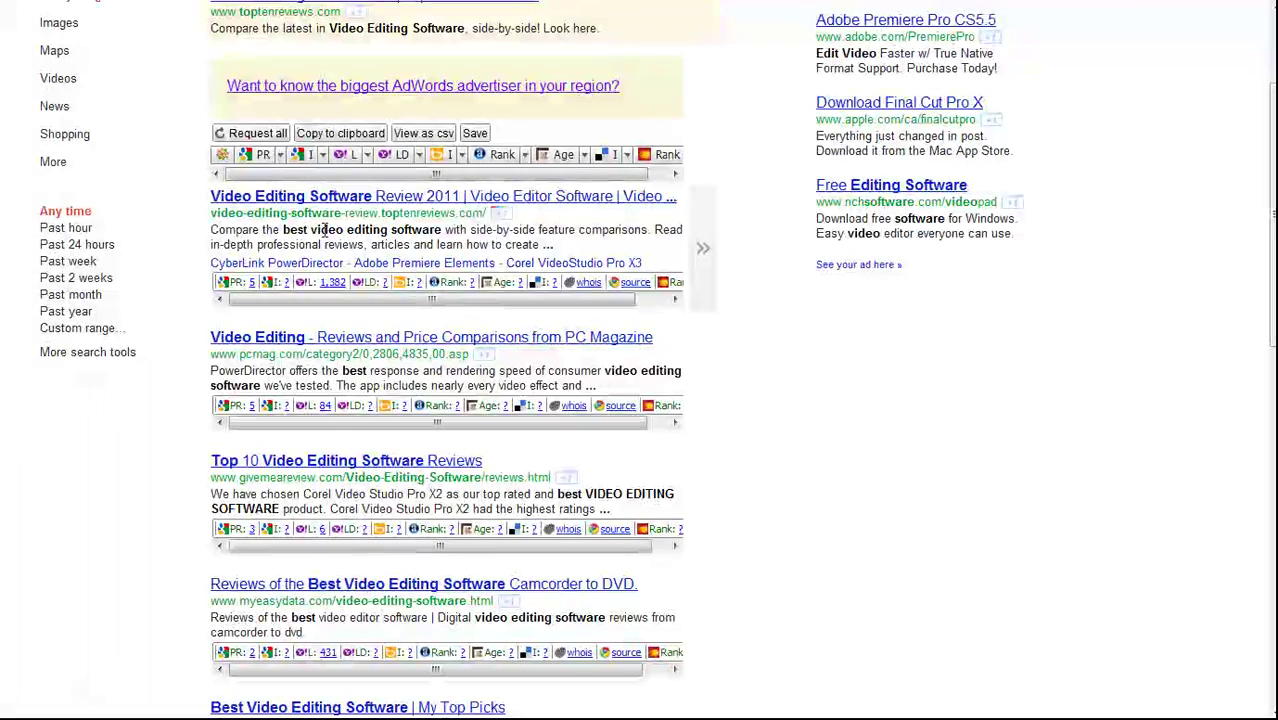
scroll(332, 414, "down", 1)
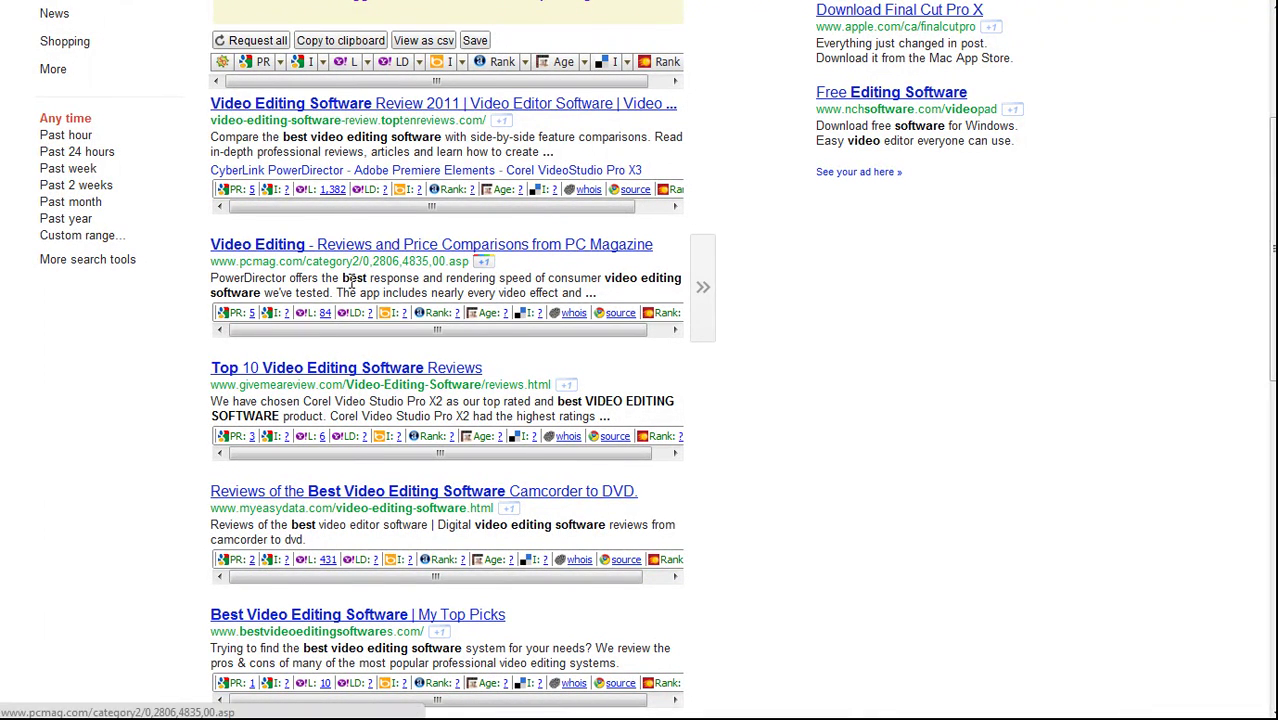
scroll(347, 263, "down", 1)
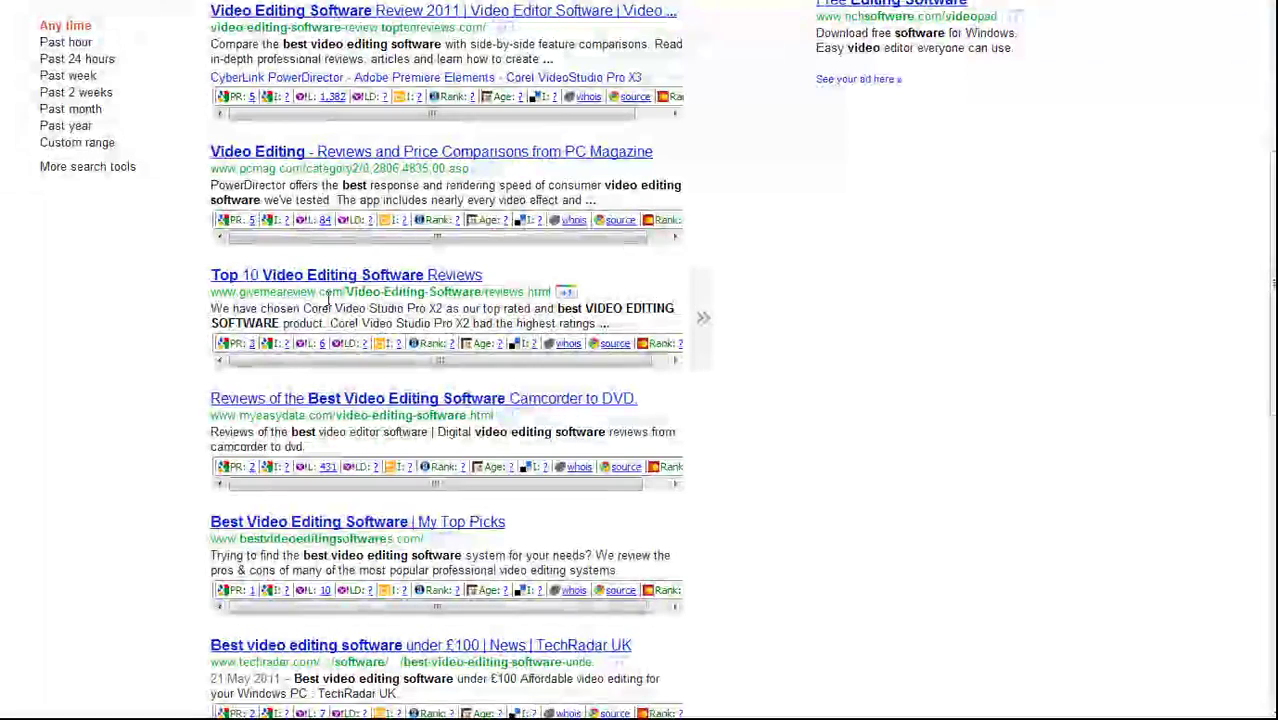
scroll(327, 450, "down", 1)
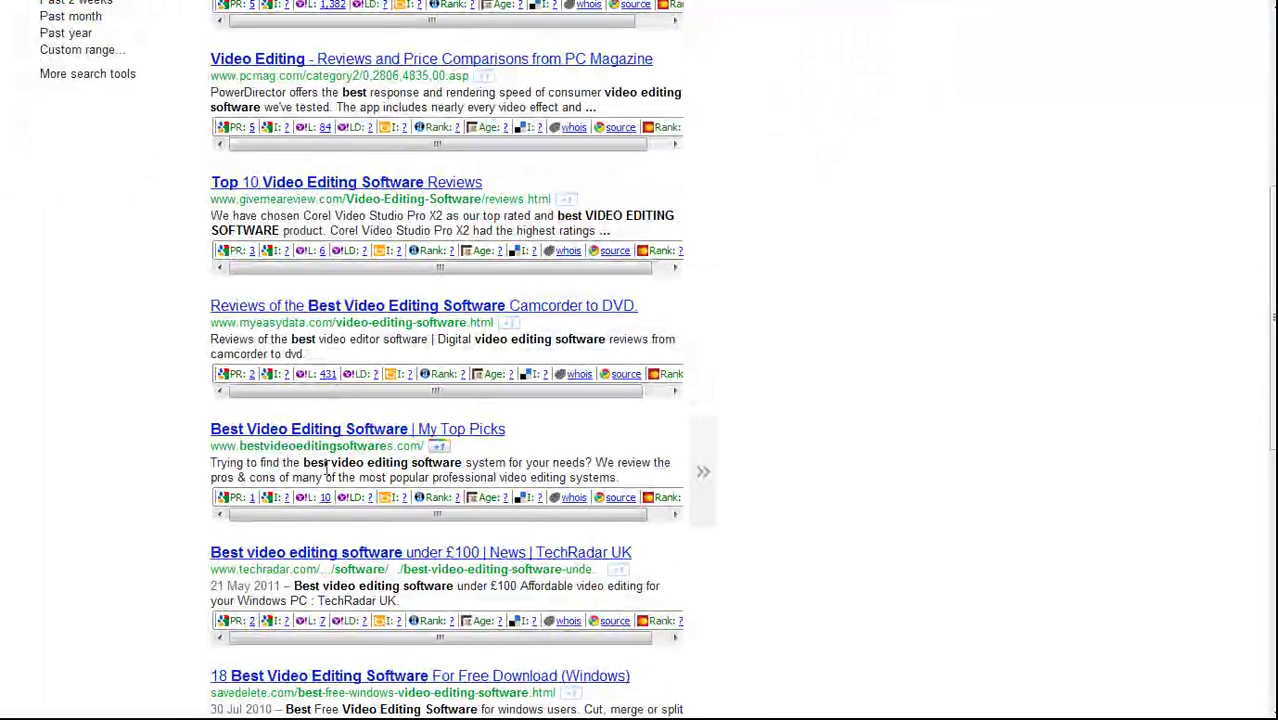